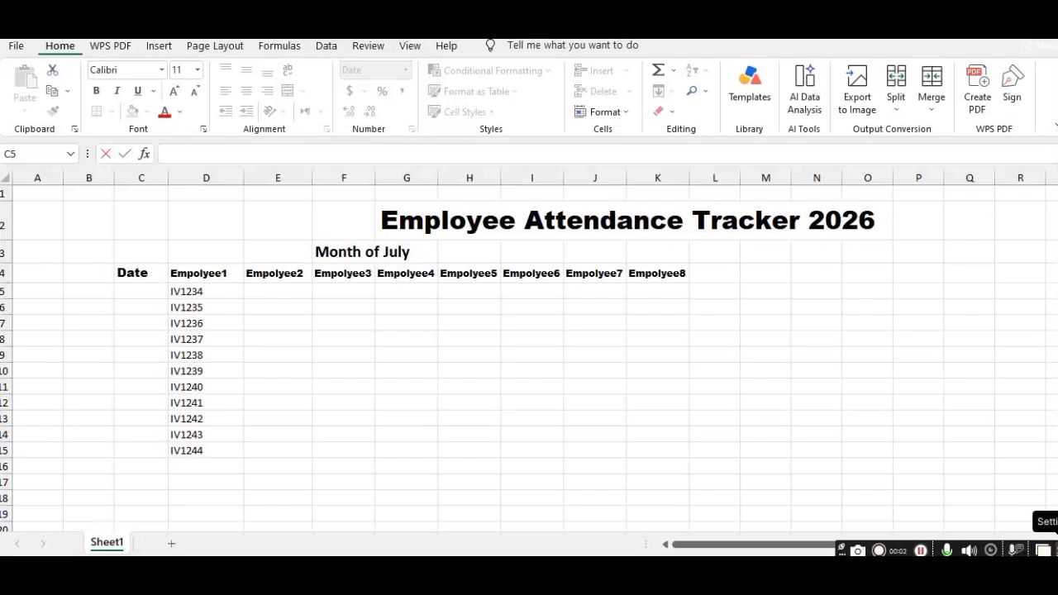
Enter the date 23/7/2026 in cell C5 under the Date header
text(2)
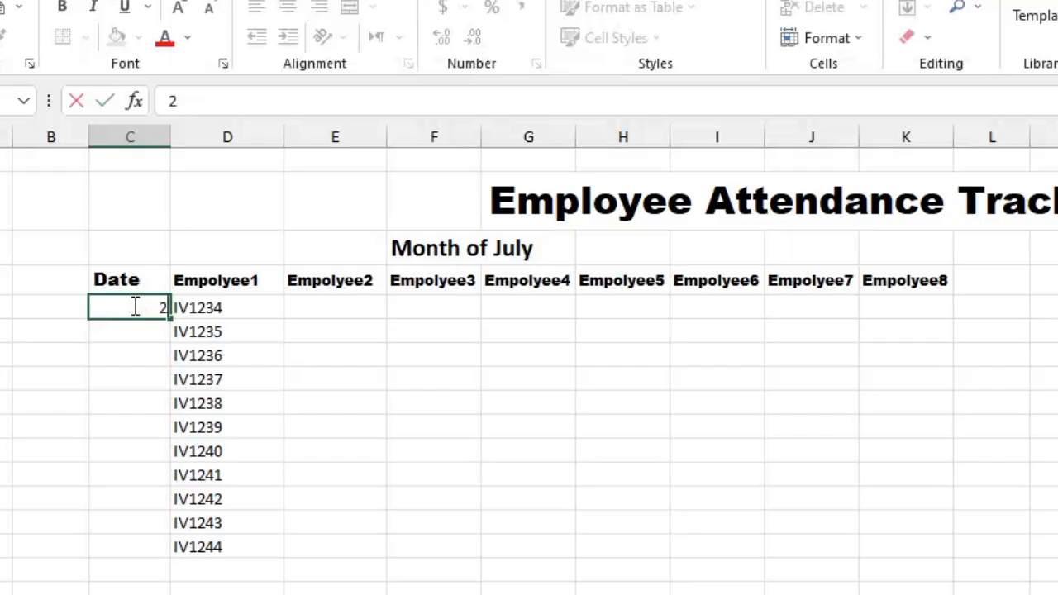
text(3/)
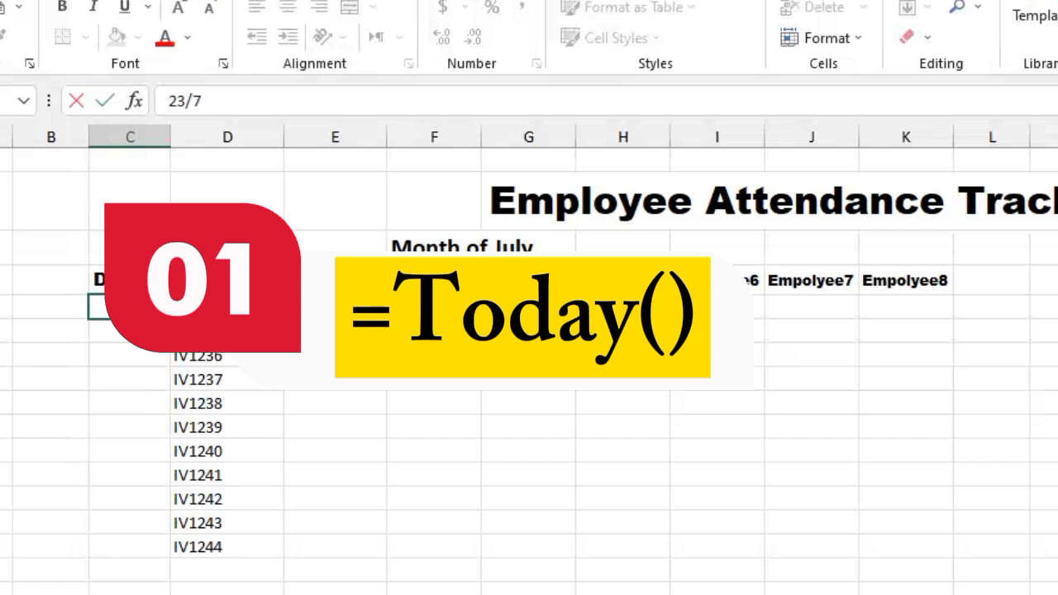
text(7/2026)
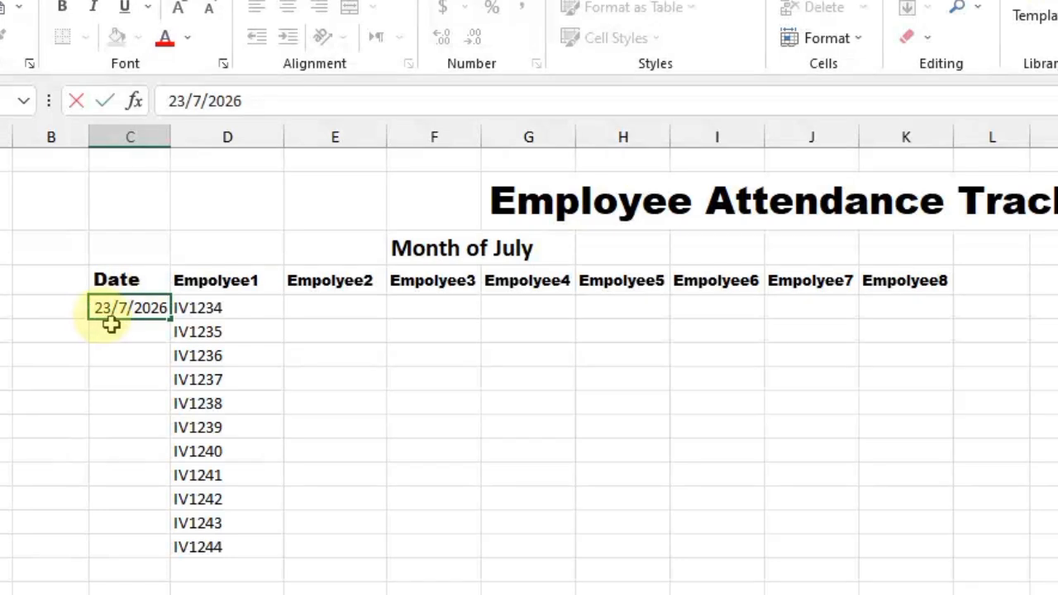
click(114, 330)
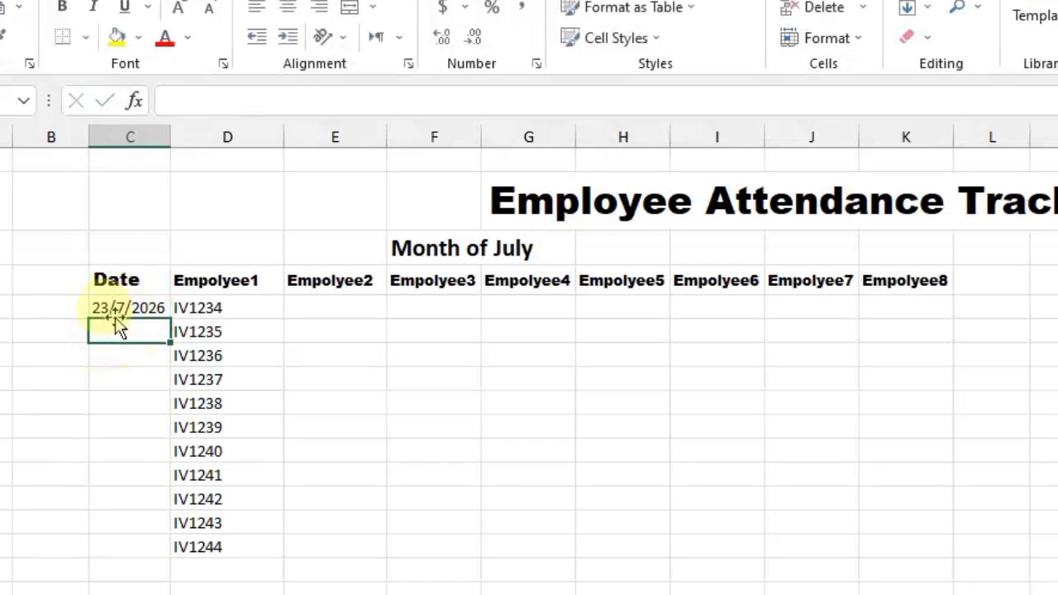
Replace the date in cell C5 with the formula =TODAY()
click(114, 307)
key(BackSpace)
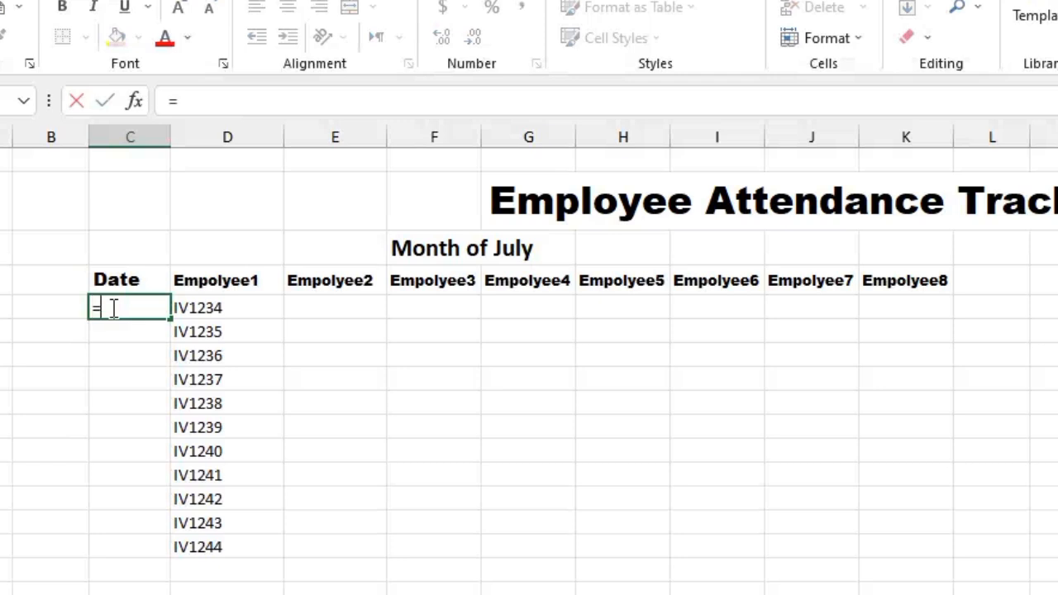
text(=today)
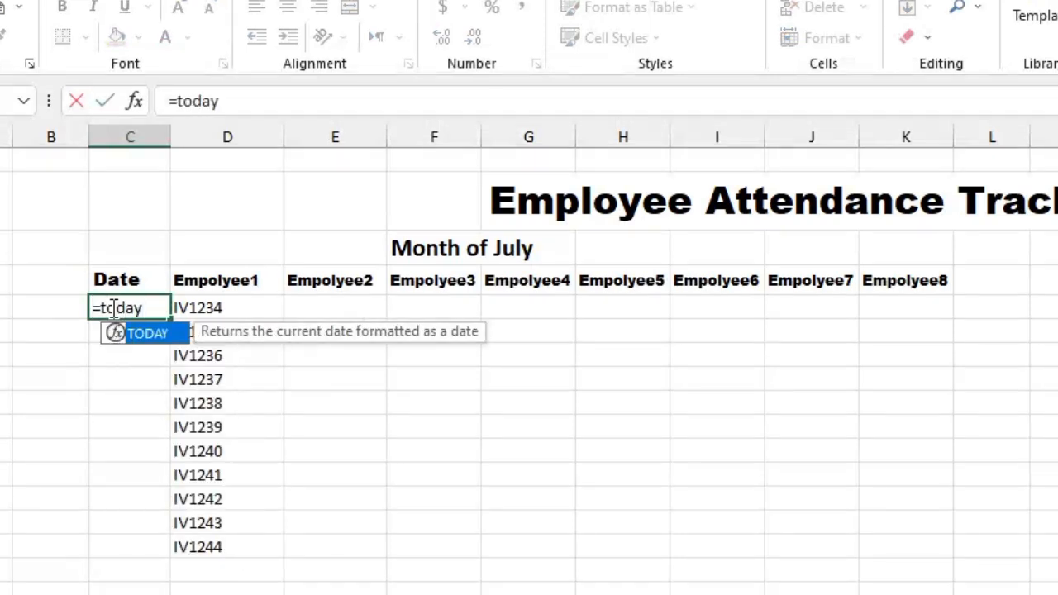
text(())
key(Return)
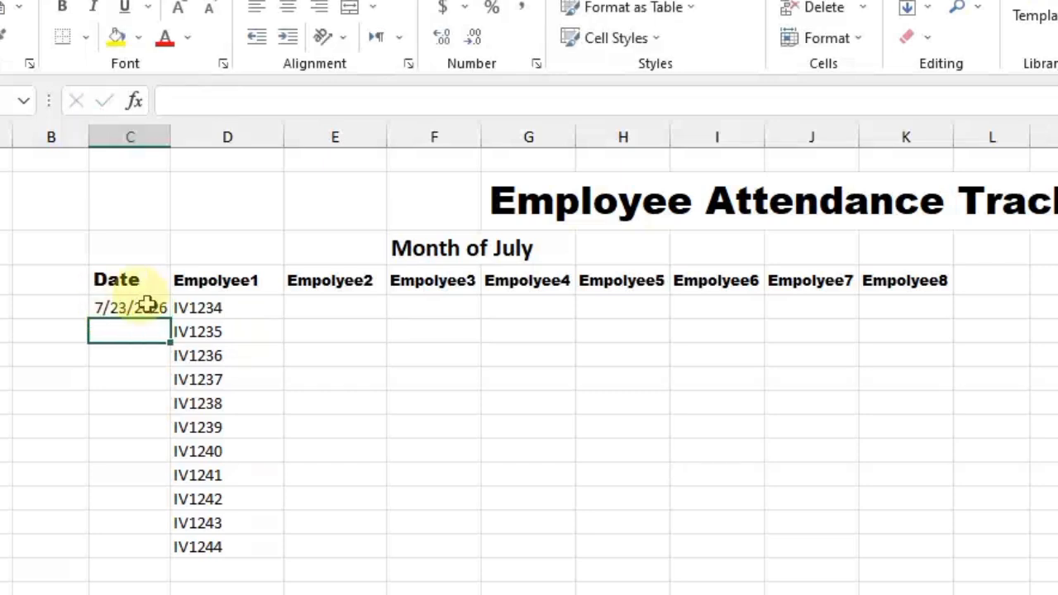
Replace the formula in C5 with the fixed date 7/23/2026 and fill the date series down to row 15
click(147, 307)
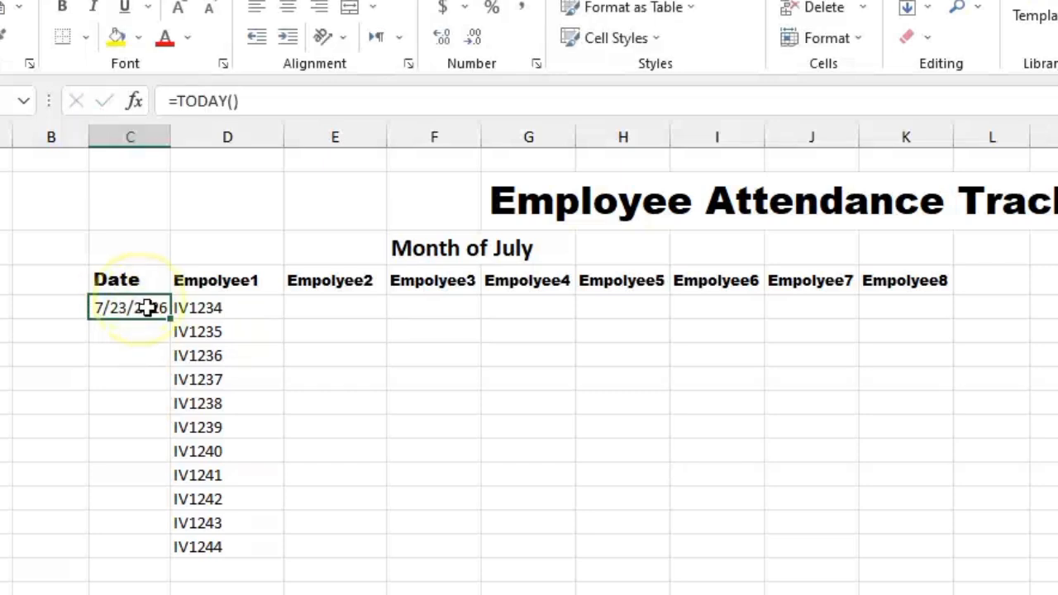
key(ctrl+z)
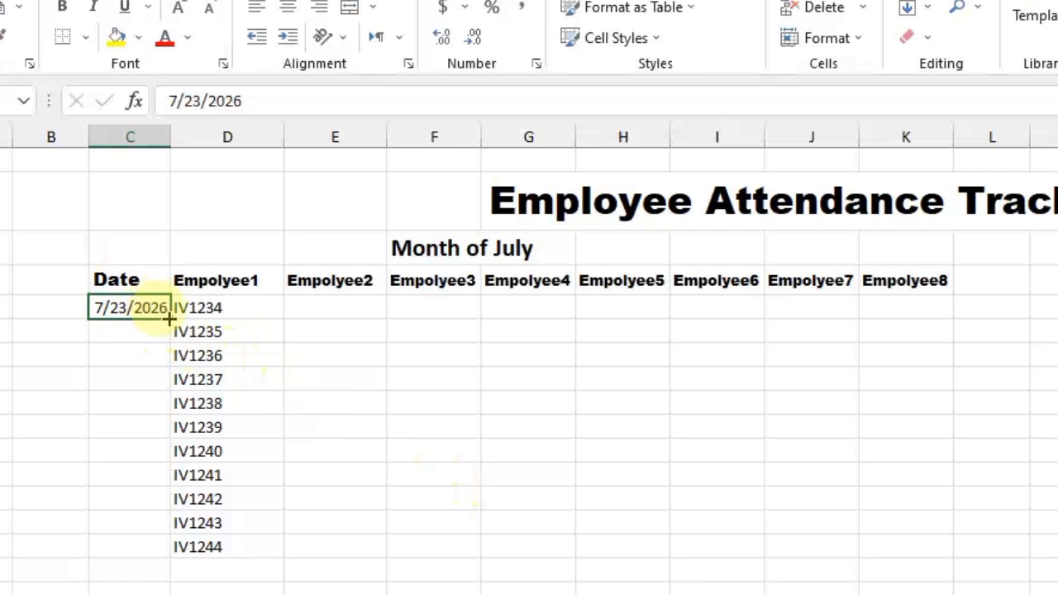
drag(168, 318, 160, 548)
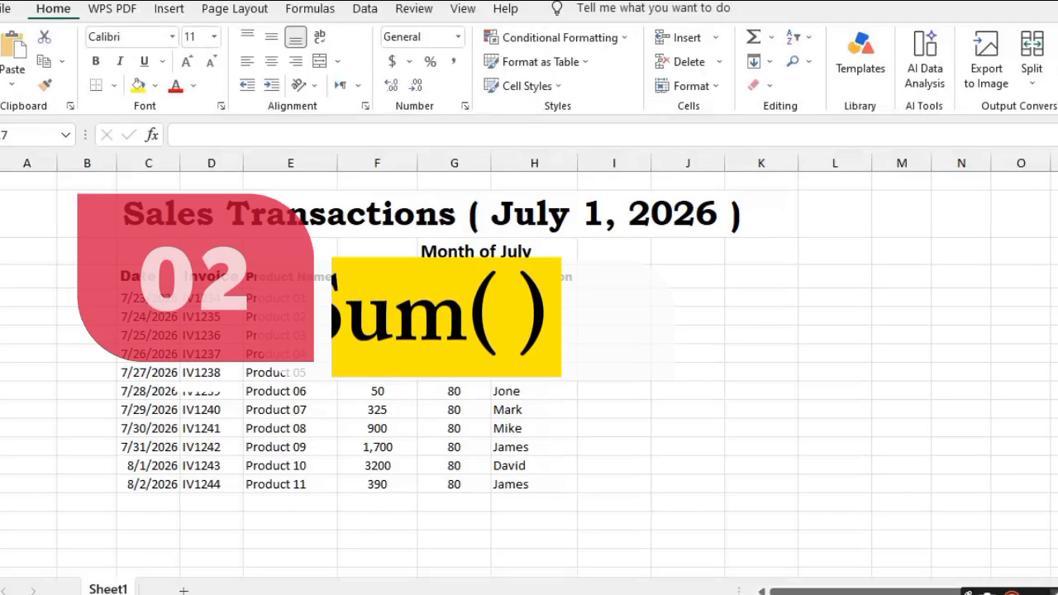
Total the Units Sold column in cell F17 with the formula =SUM(F5:F15)
click(351, 519)
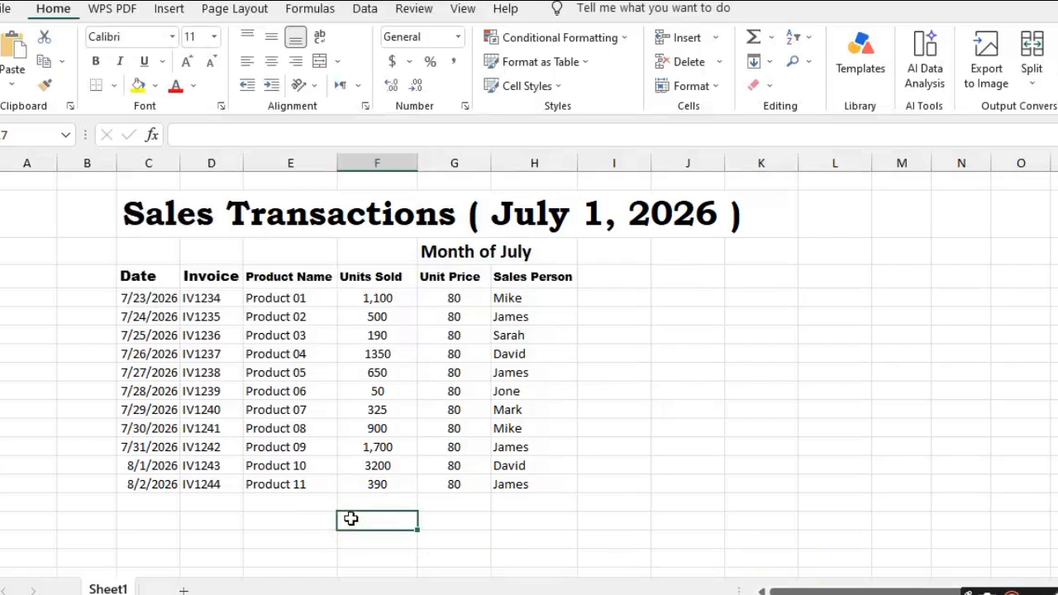
text(=SUM)
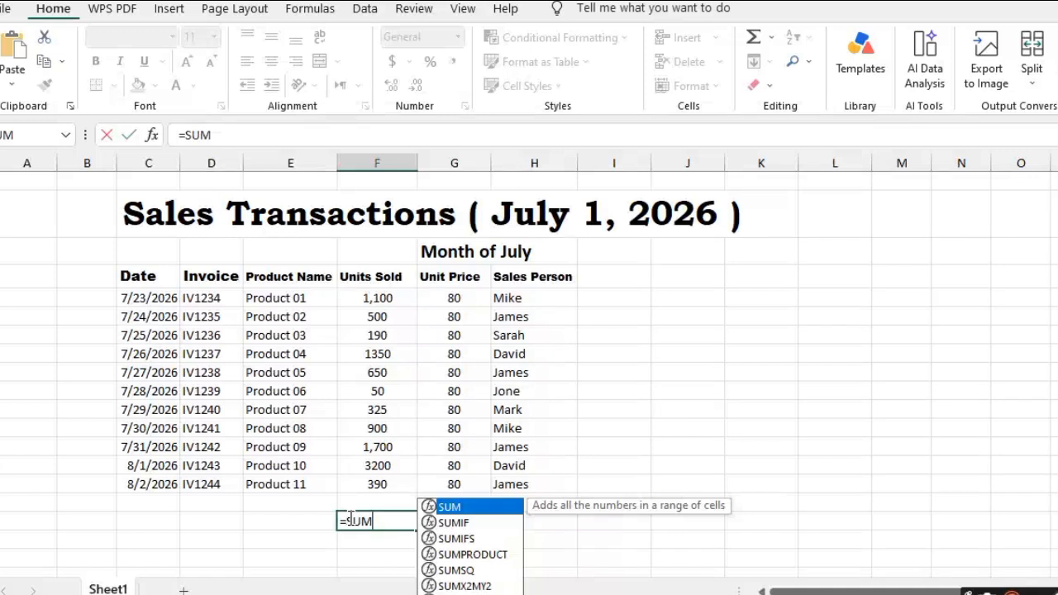
text(()
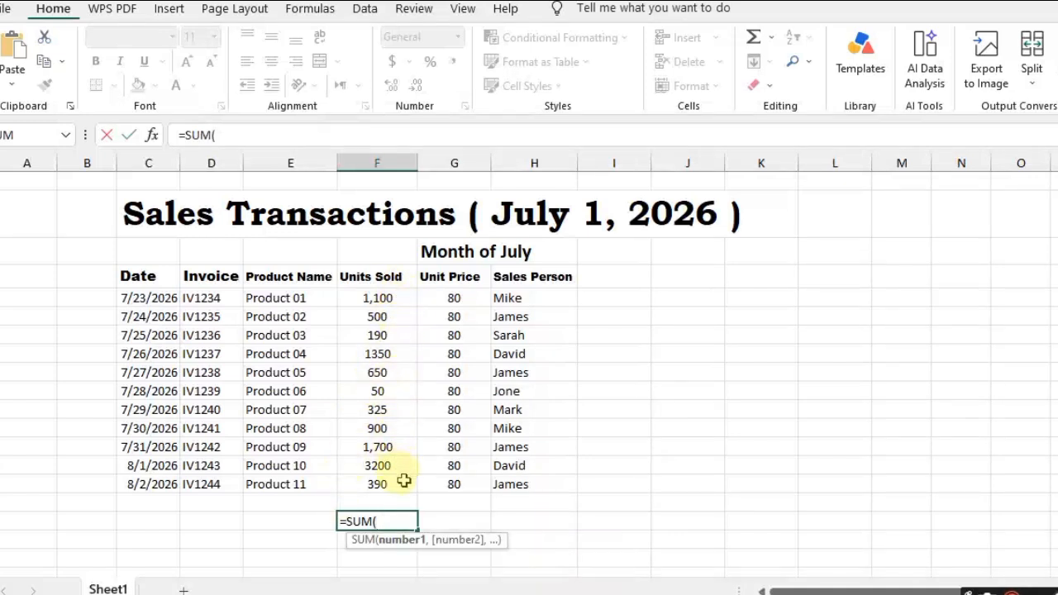
click(391, 300)
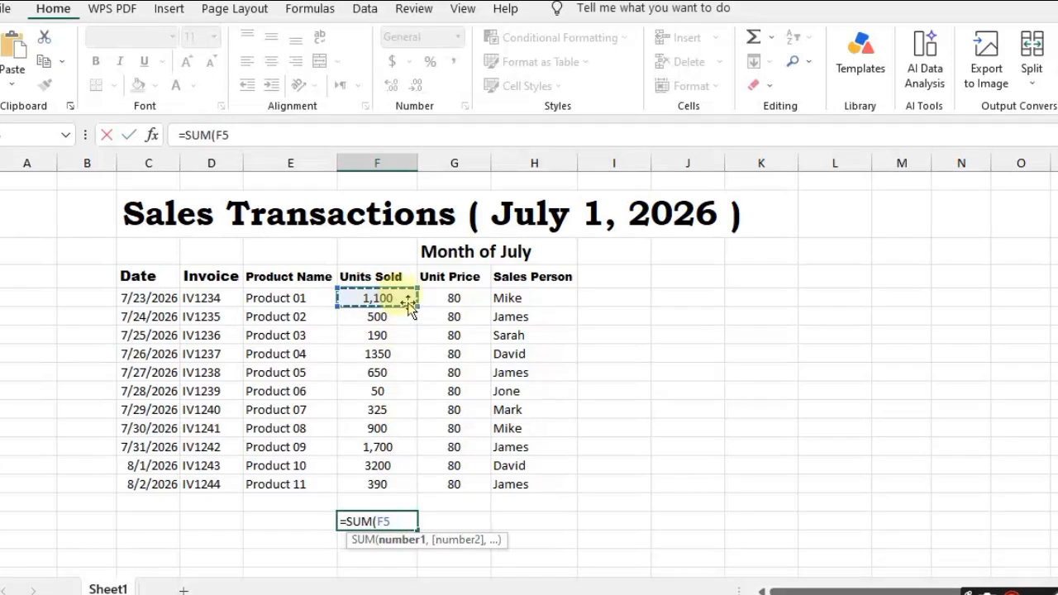
drag(410, 306, 408, 486)
text())
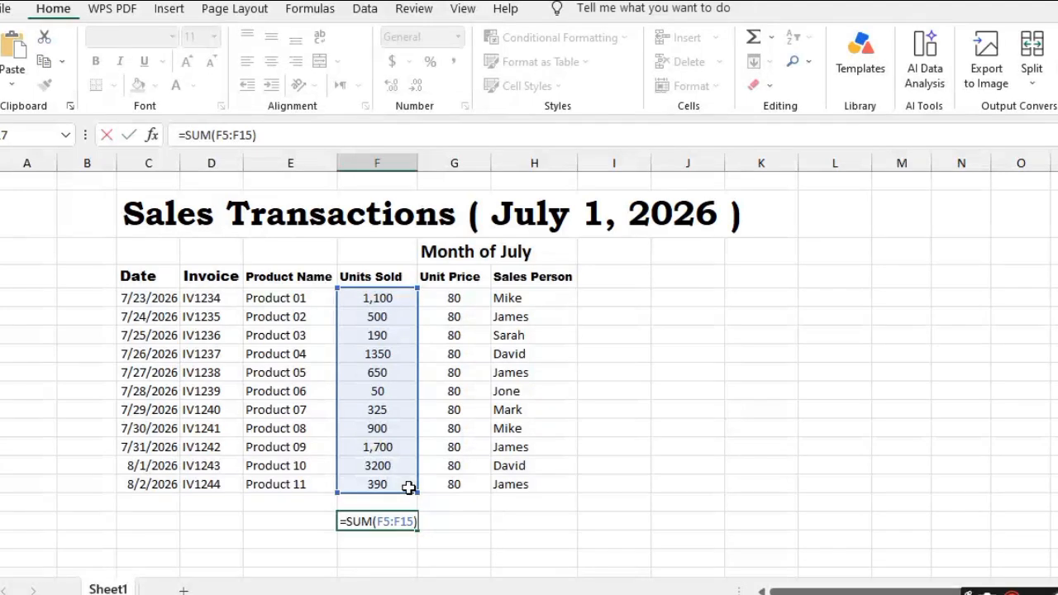
key(Return)
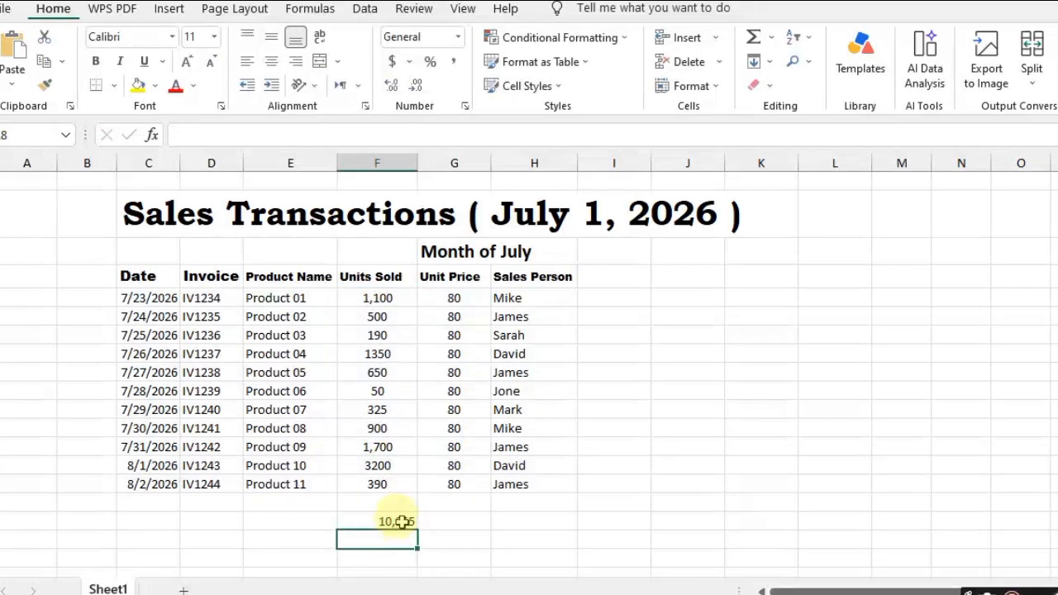
click(401, 522)
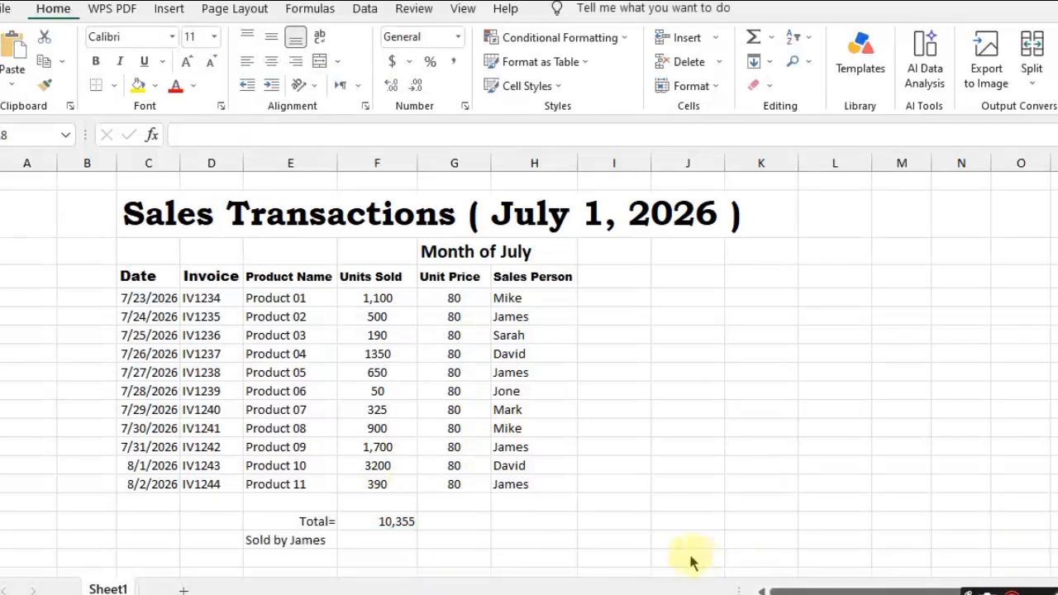
In F18, use SUMIF to add the units in F5:F15 where H5:H15 matches the salesperson named in the row label
click(401, 540)
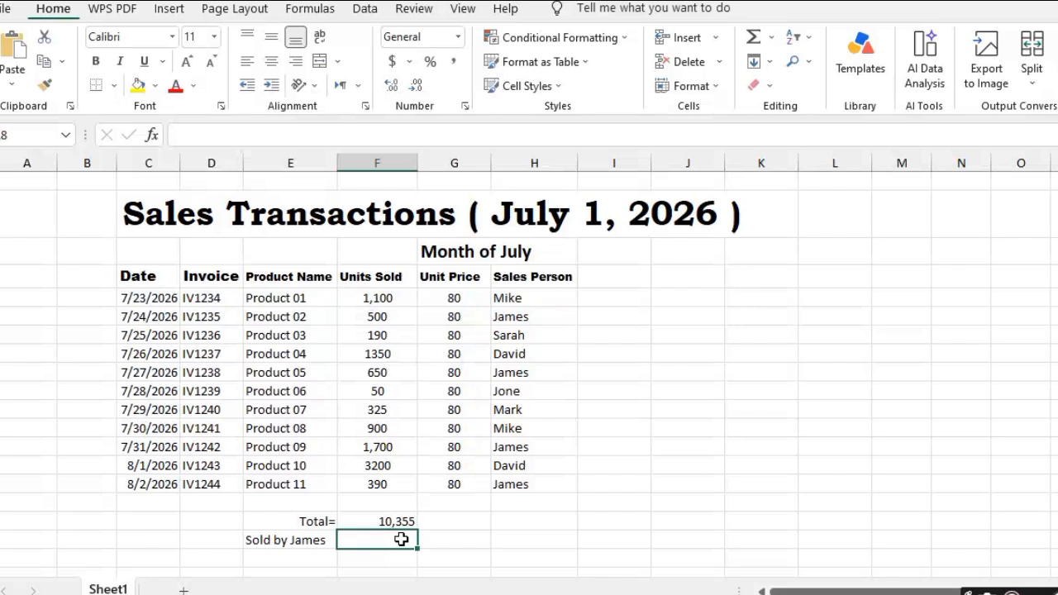
text(=)
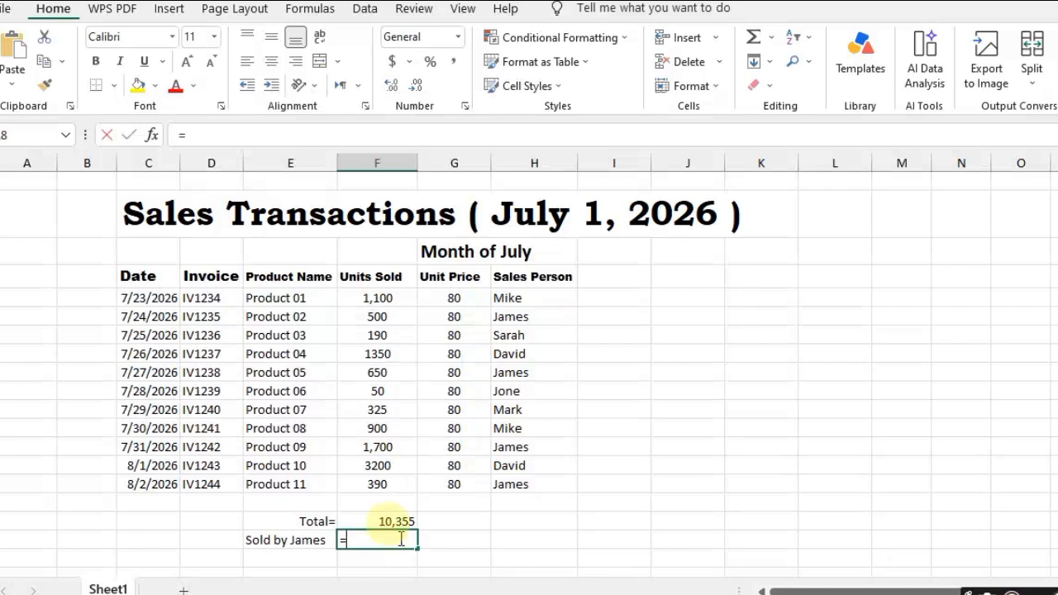
text(SUM)
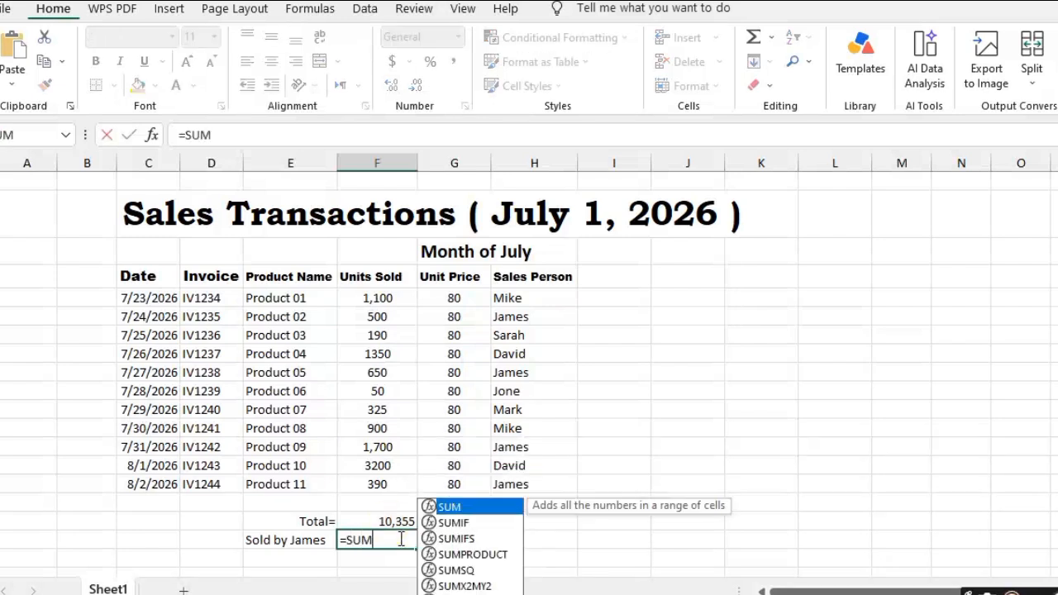
text(IF)
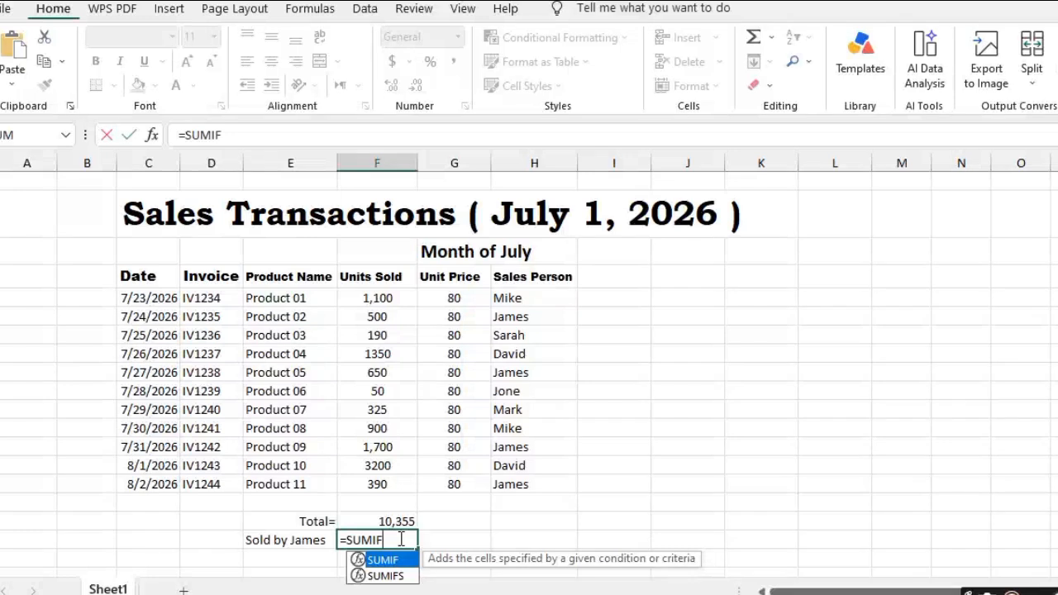
text(()
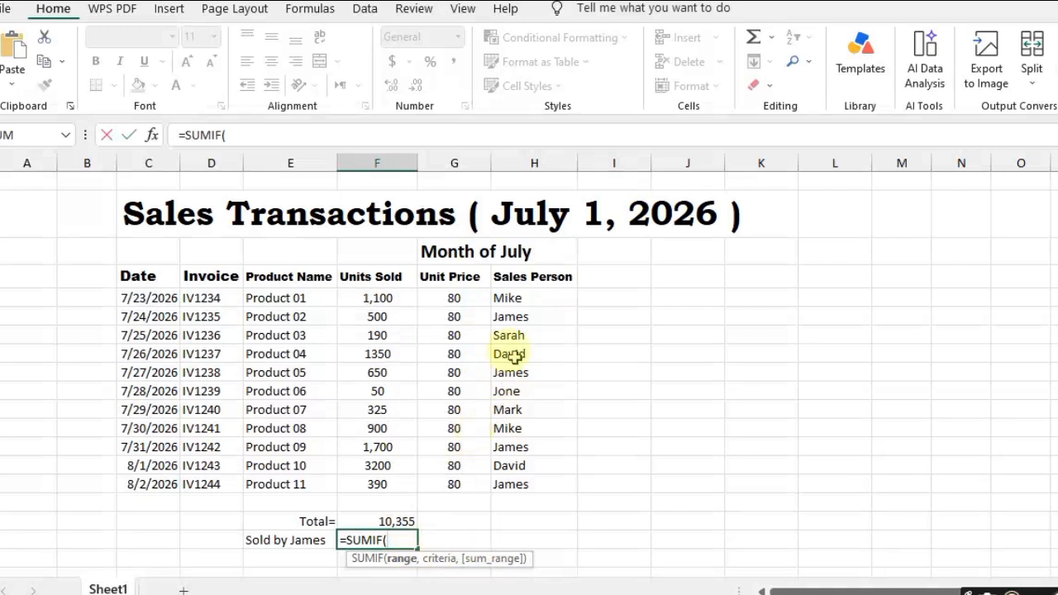
click(510, 296)
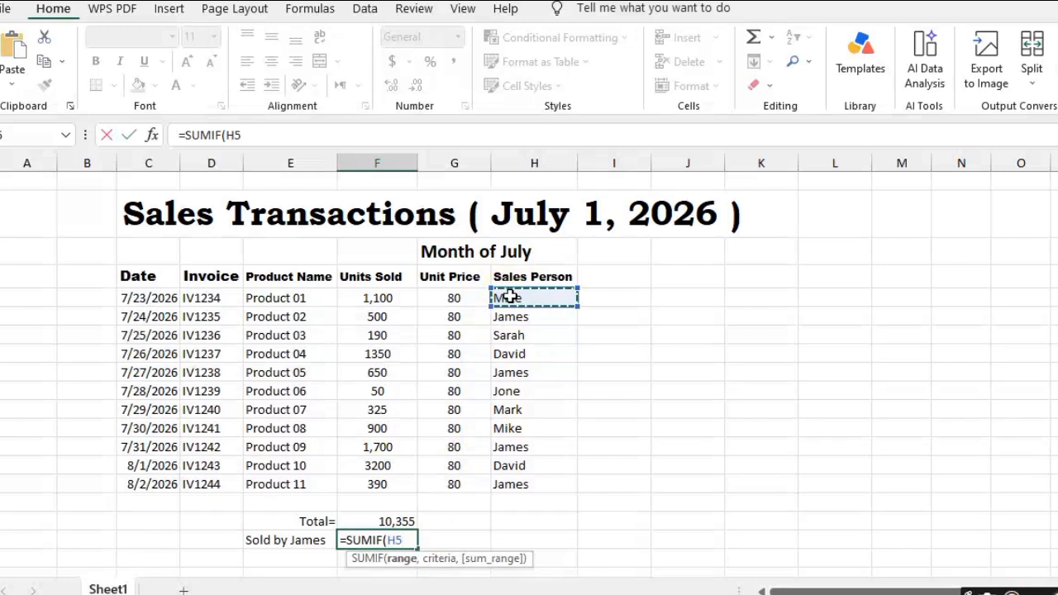
drag(574, 304, 548, 487)
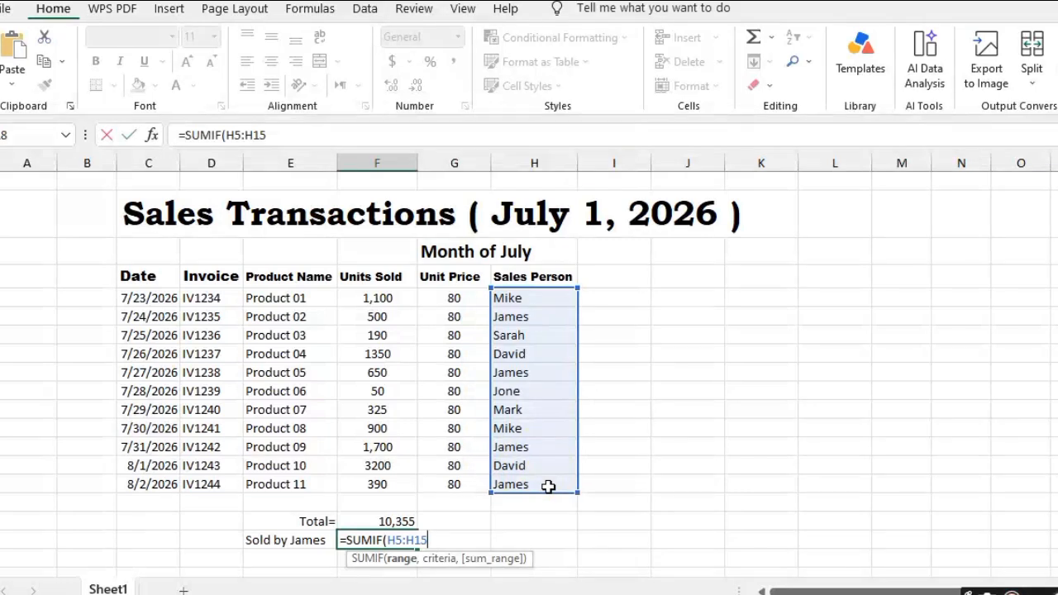
text(,)
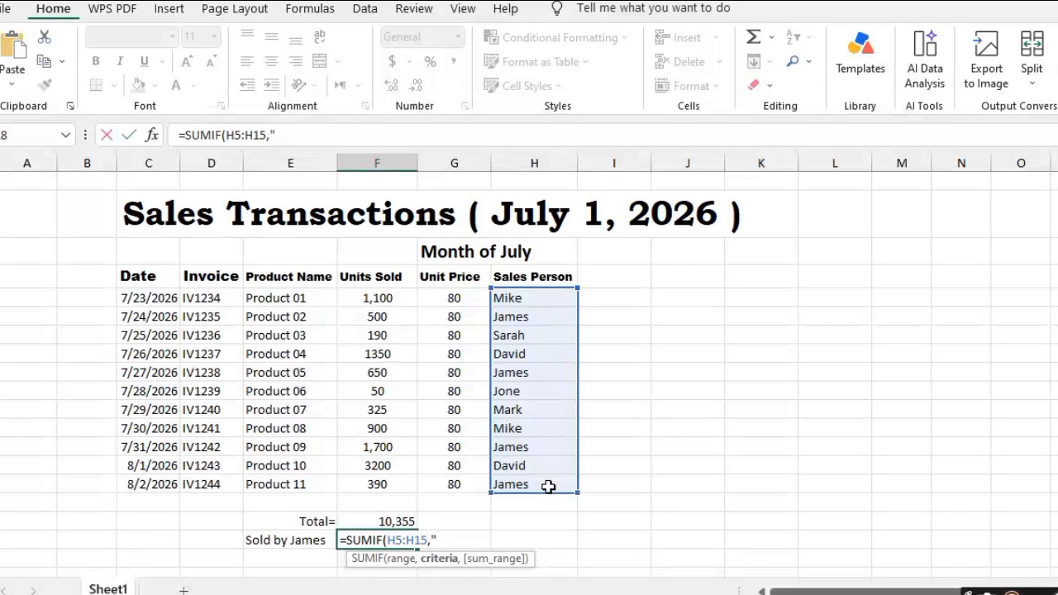
text("James",)
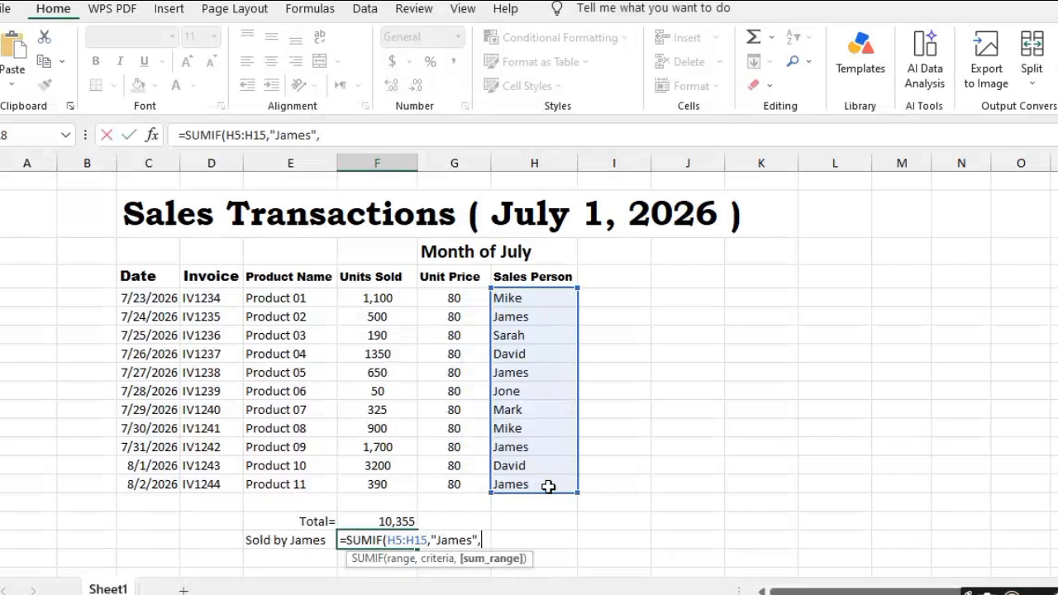
click(367, 301)
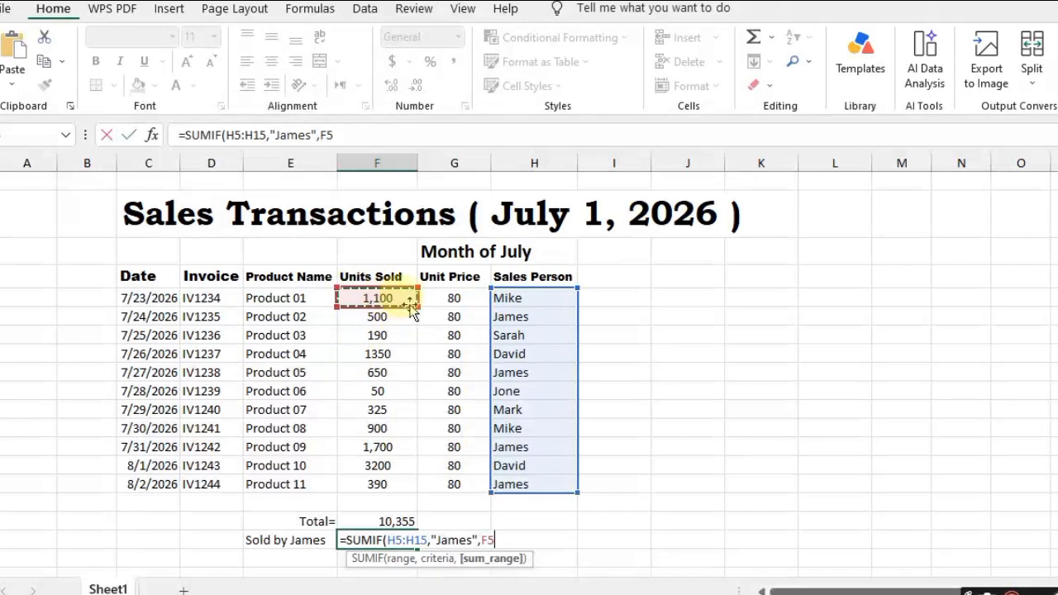
drag(413, 304, 395, 492)
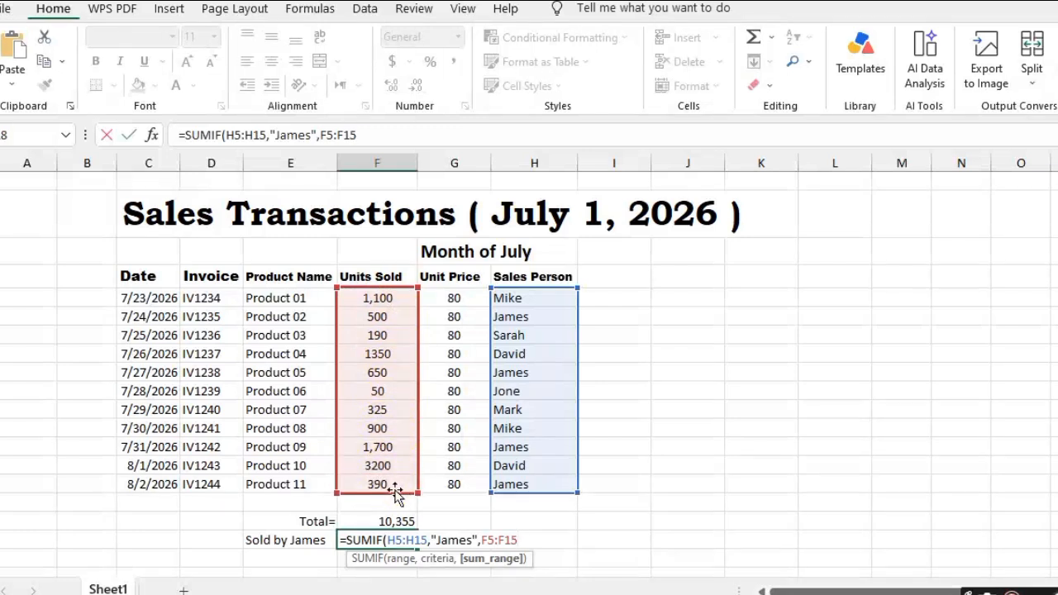
text())
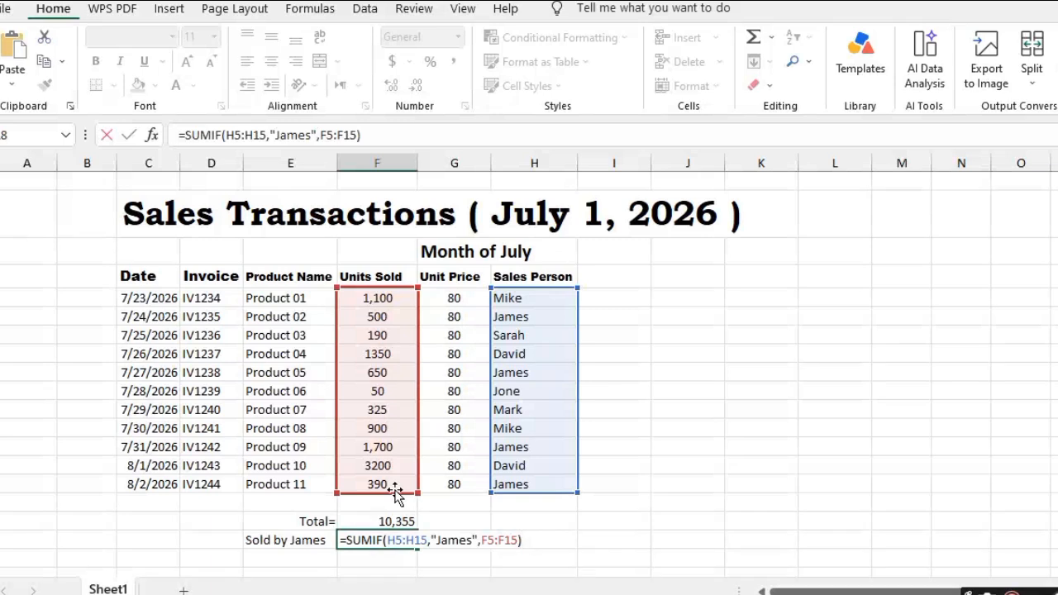
key(Return)
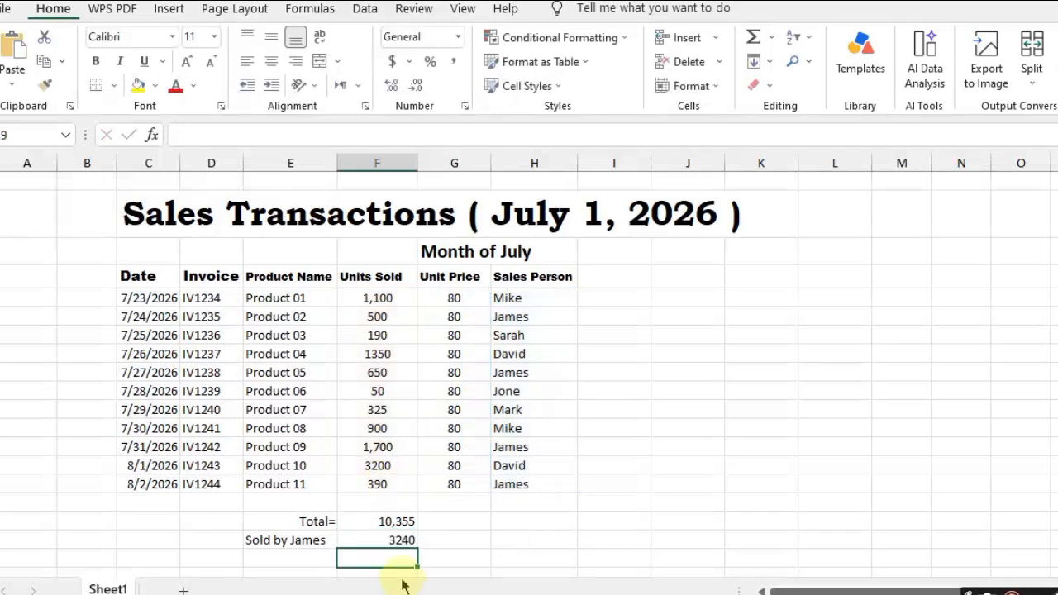
click(397, 540)
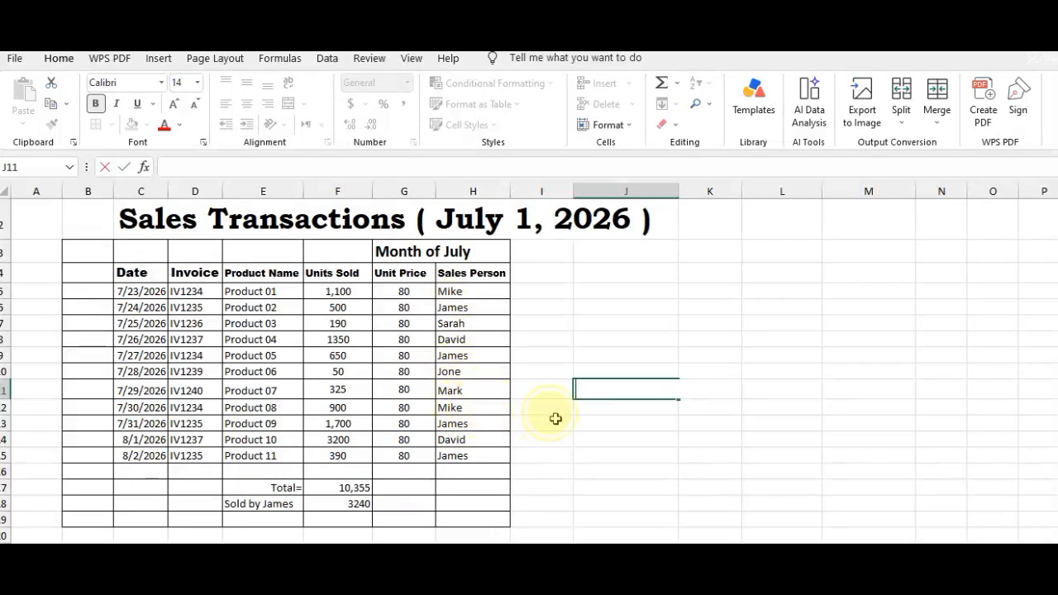
Enter the salesperson's first name in cell K10 beside the sales table
click(707, 371)
text(James)
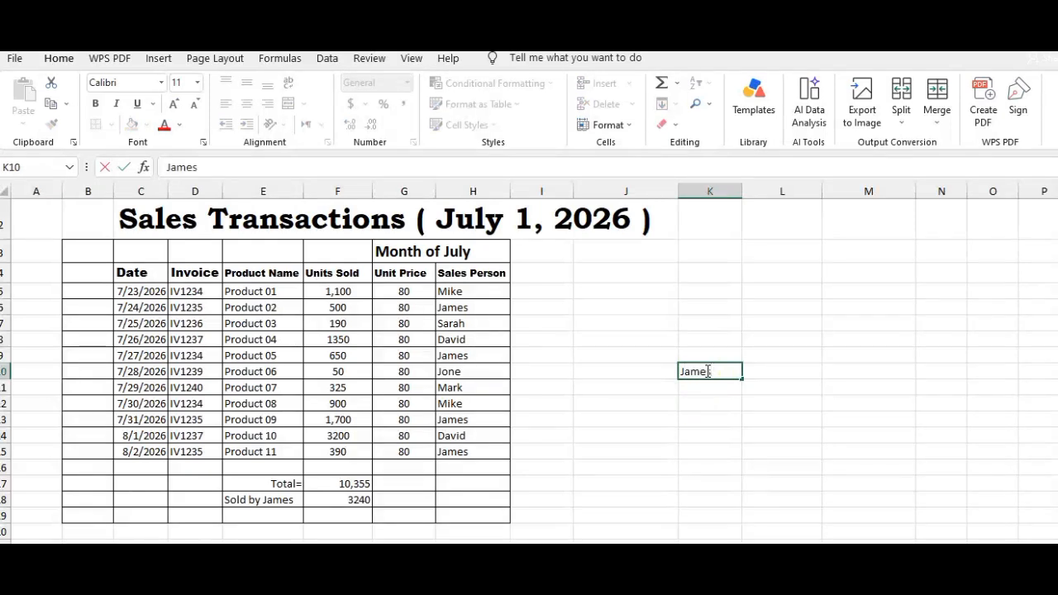
key(Tab)
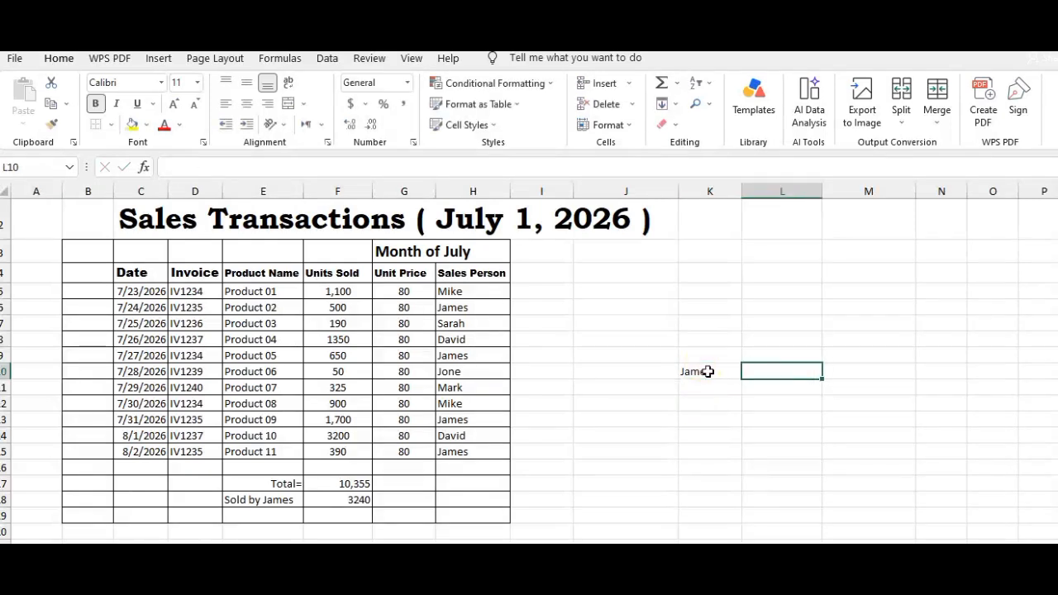
Check the named salesperson's entries in the Sales Person column and clear the name from cell K10
click(491, 308)
click(484, 354)
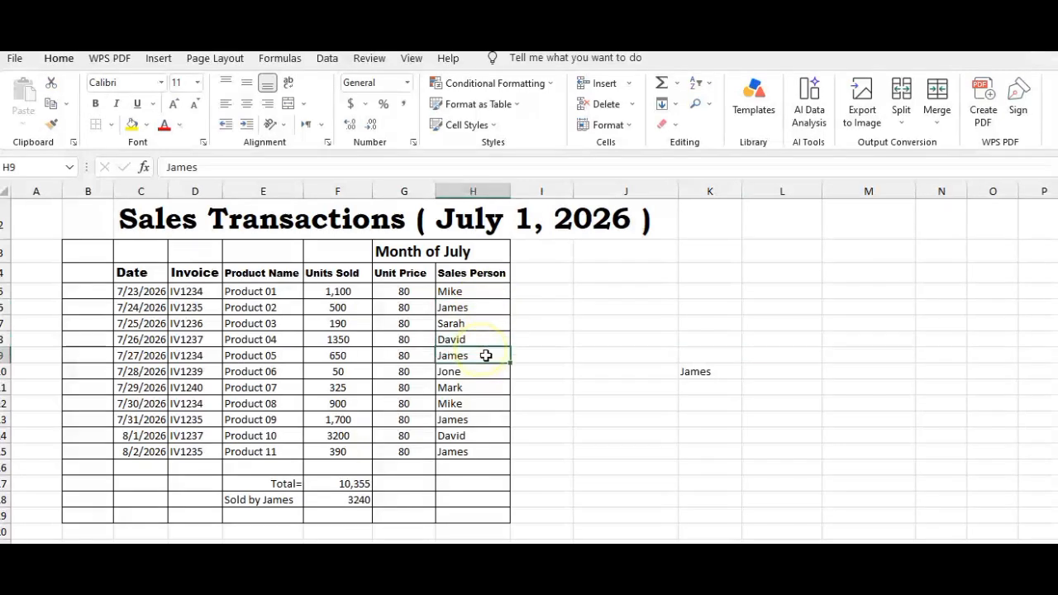
click(462, 420)
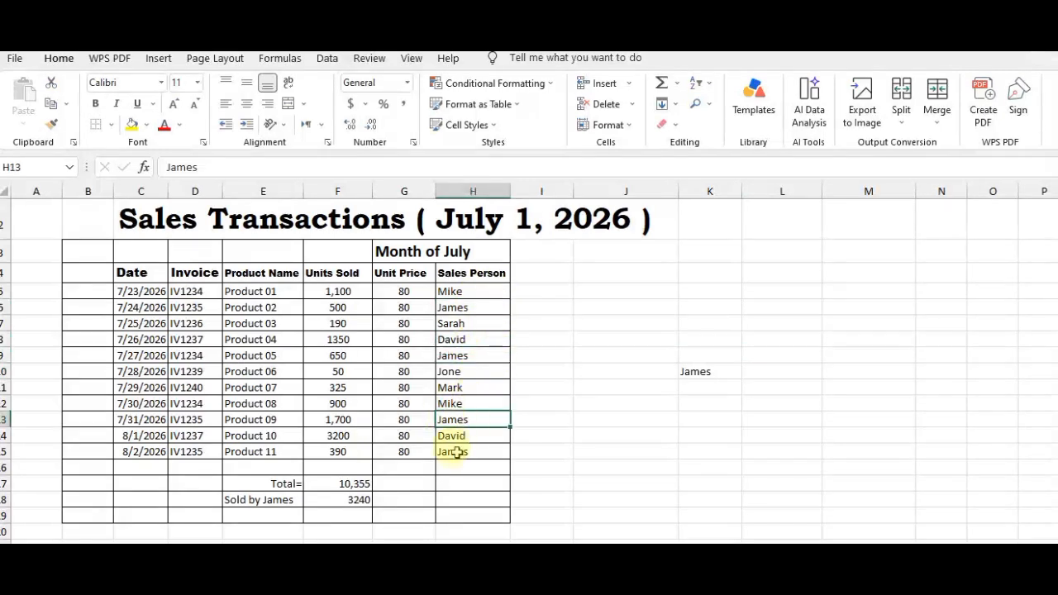
click(455, 457)
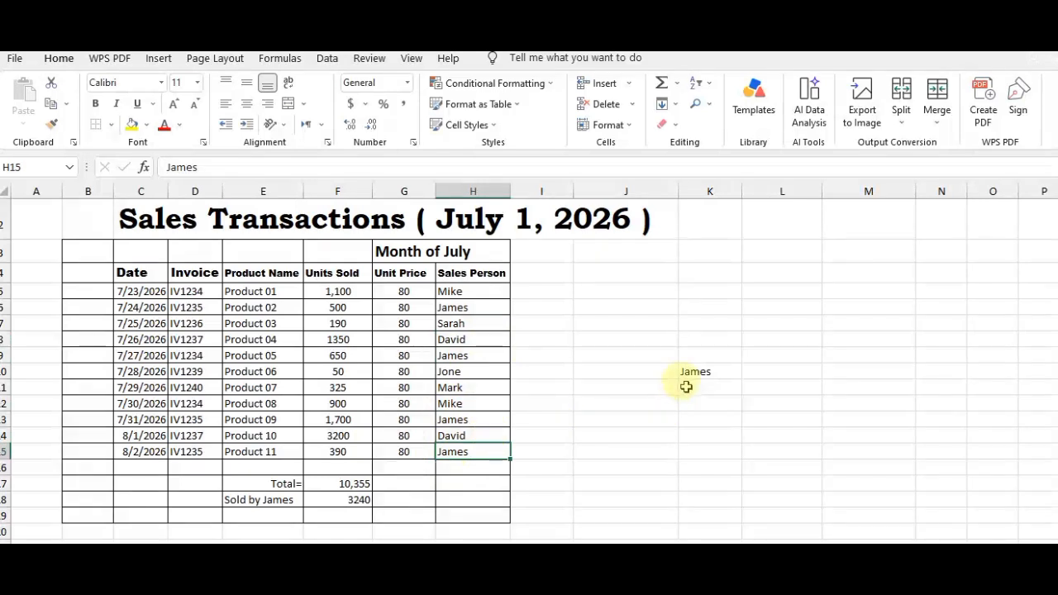
click(728, 370)
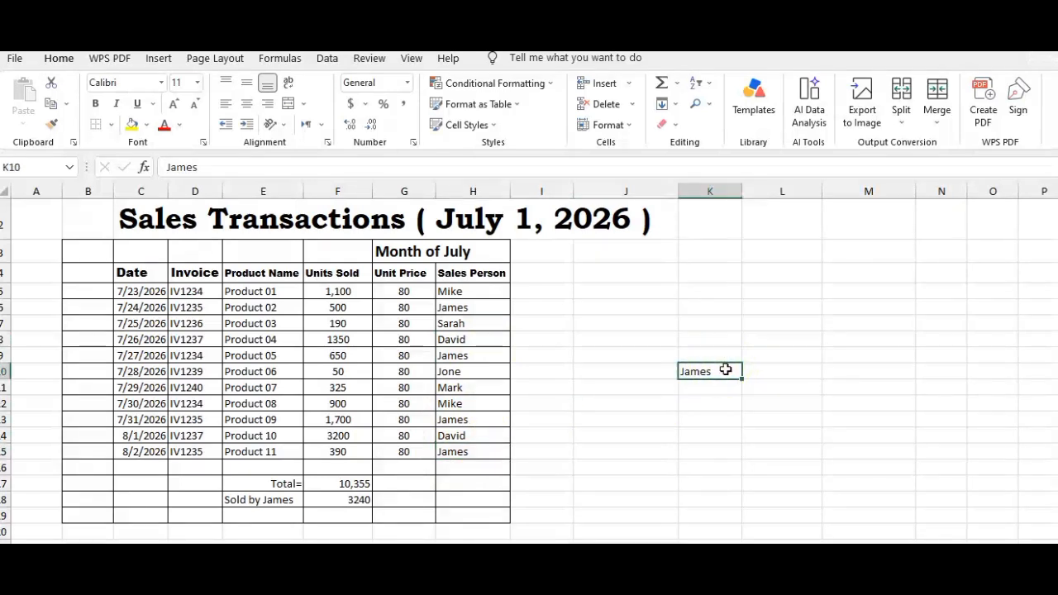
key(BackSpace)
In L10, count the entries in the Sales Person column that match K10 with the formula =COUNTIF(H5:H15,K10)
click(774, 371)
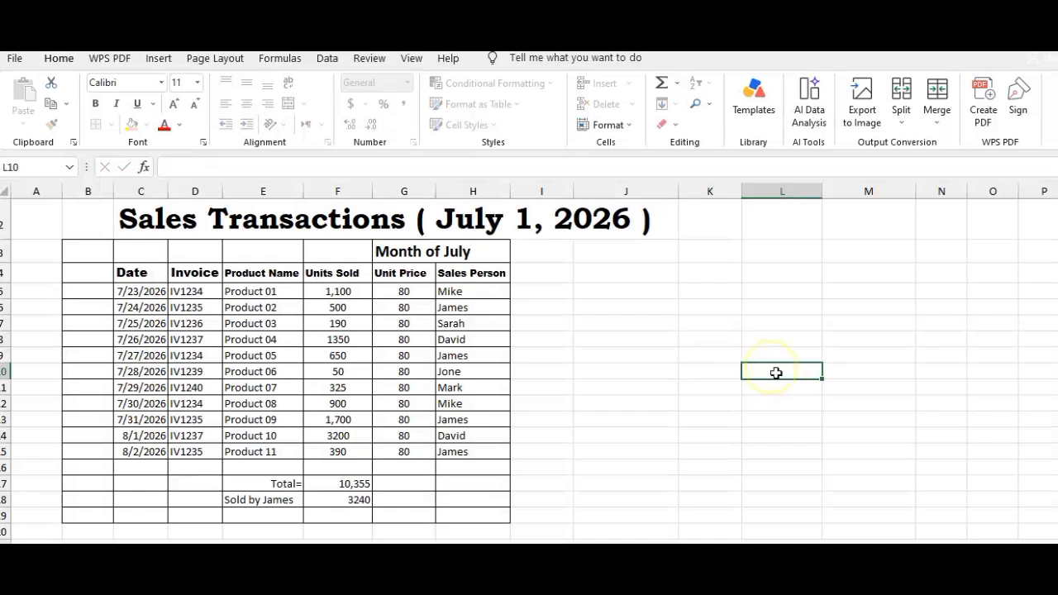
text(=)
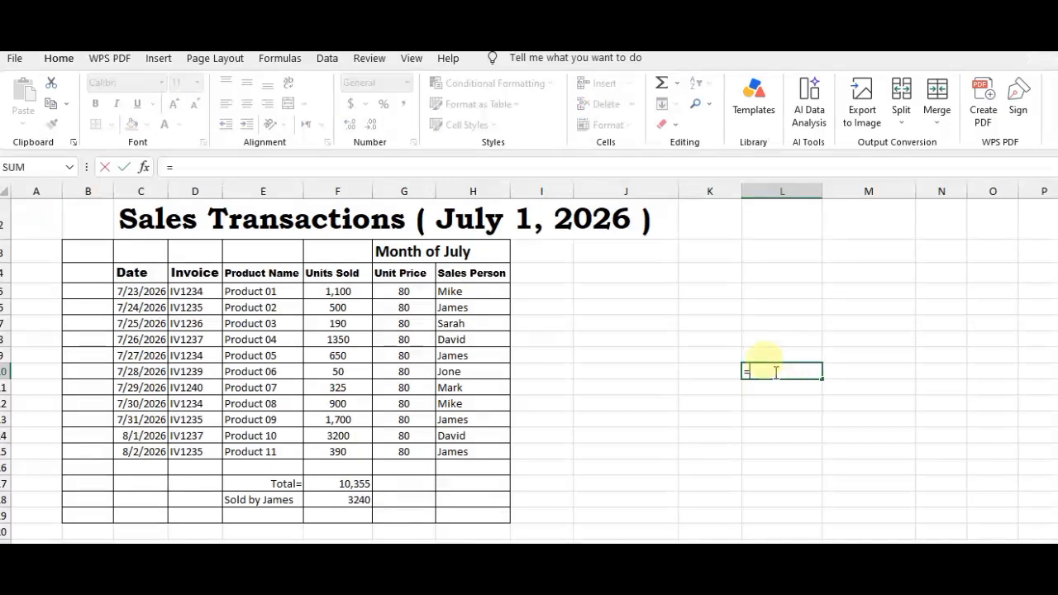
text(CO)
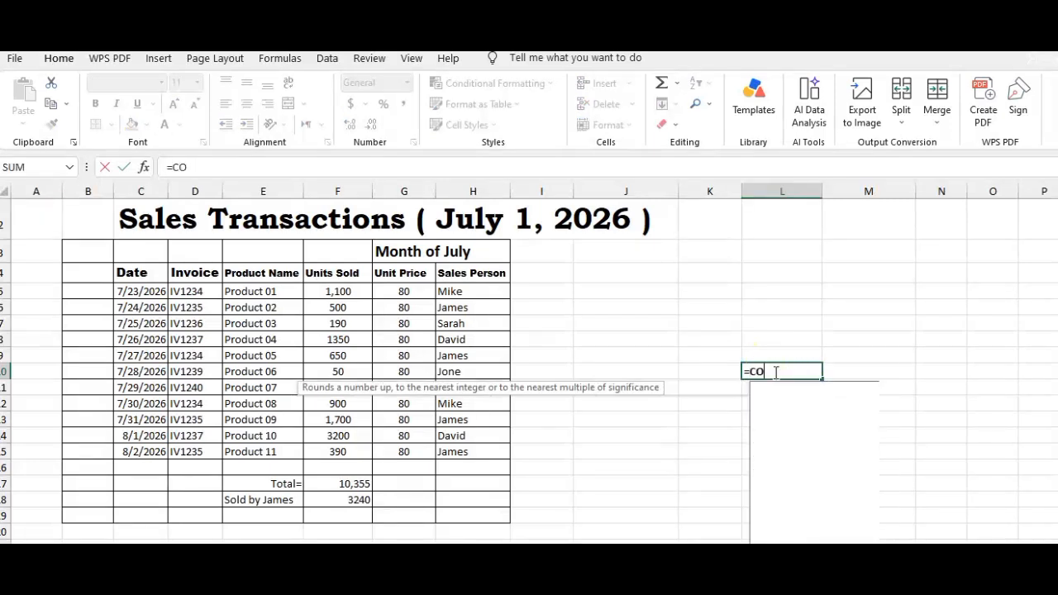
text(UNTIF)
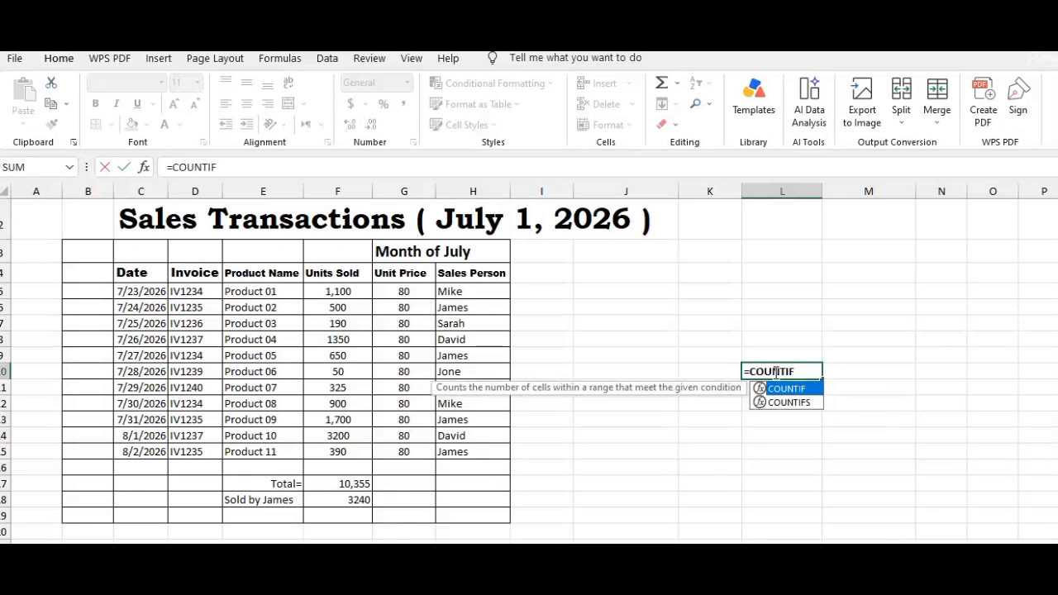
text(()
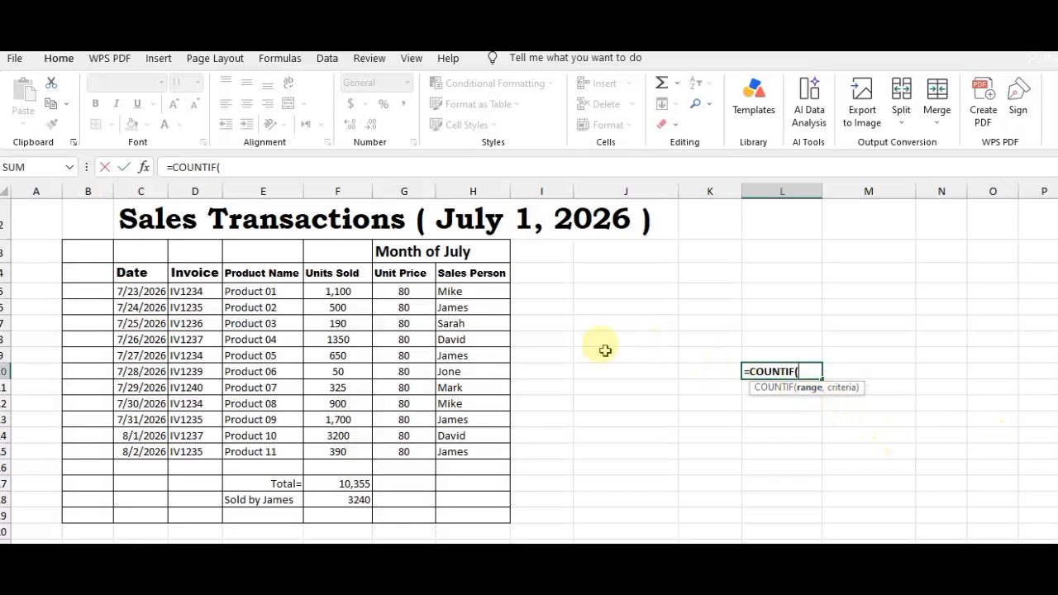
click(483, 288)
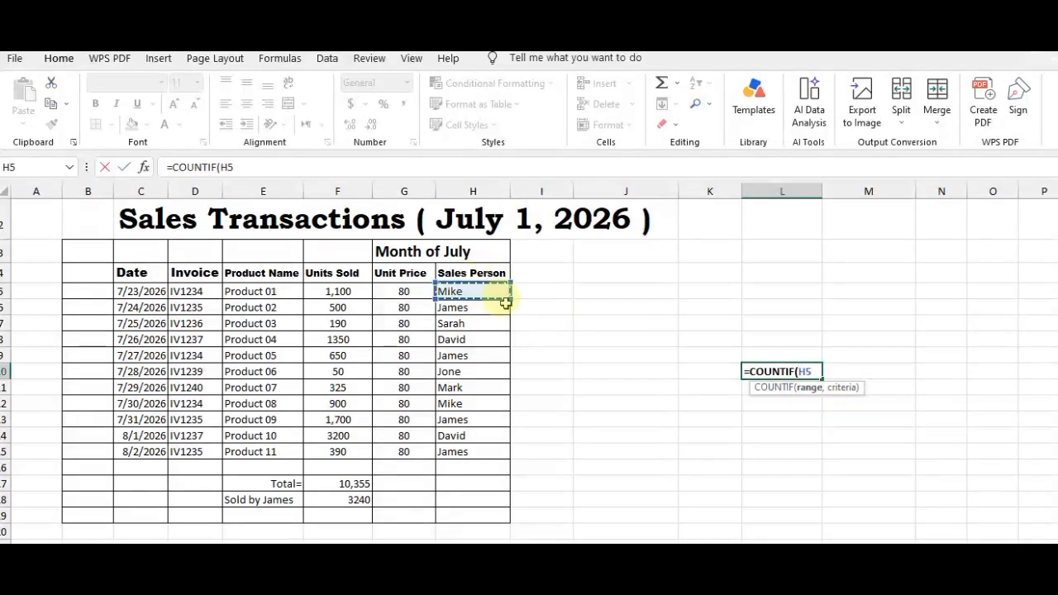
drag(506, 299, 513, 460)
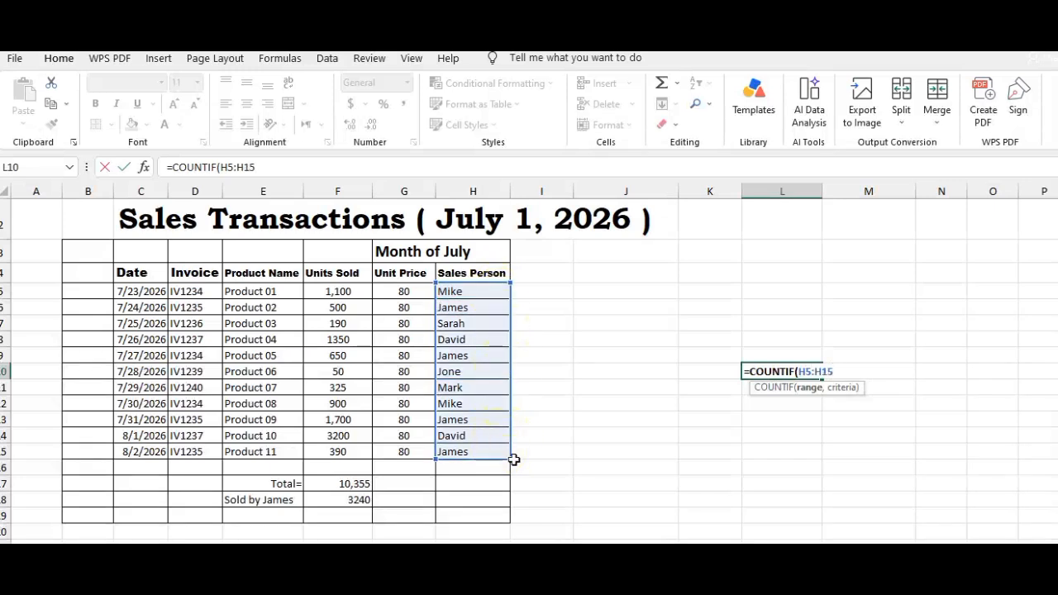
text(,)
click(696, 375)
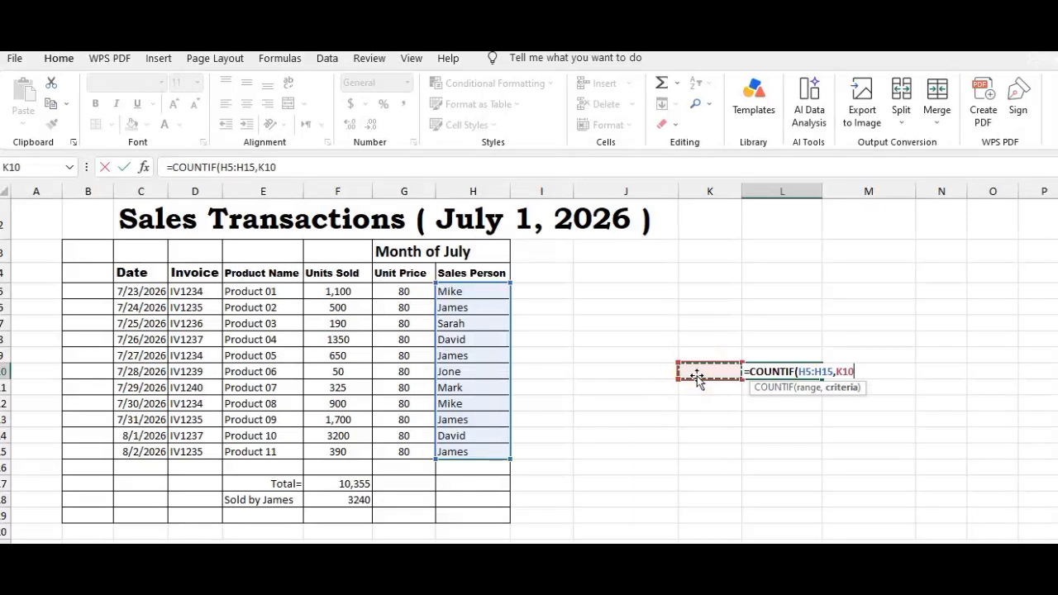
text())
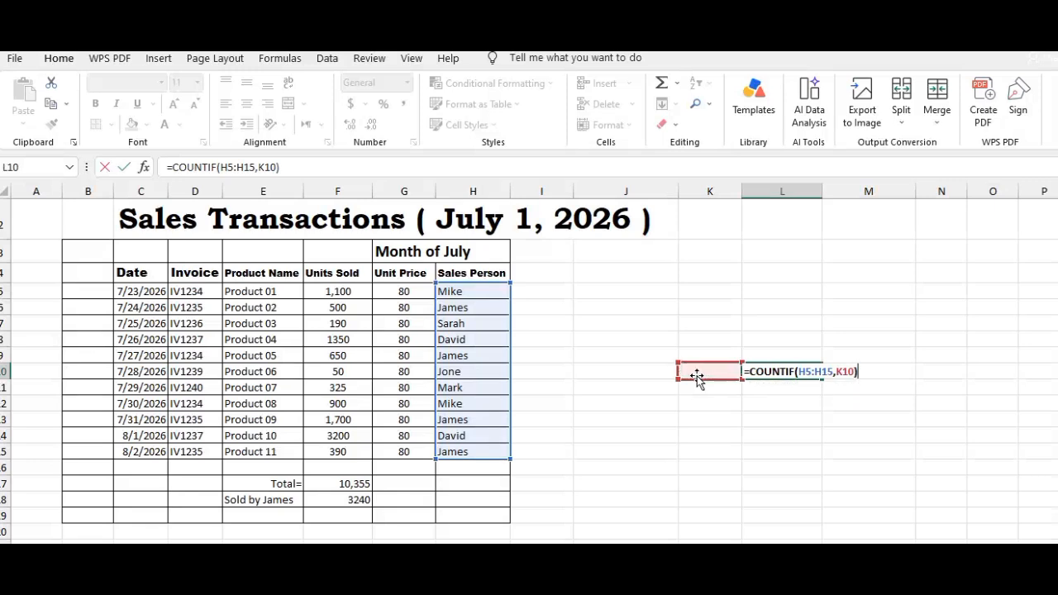
key(Return)
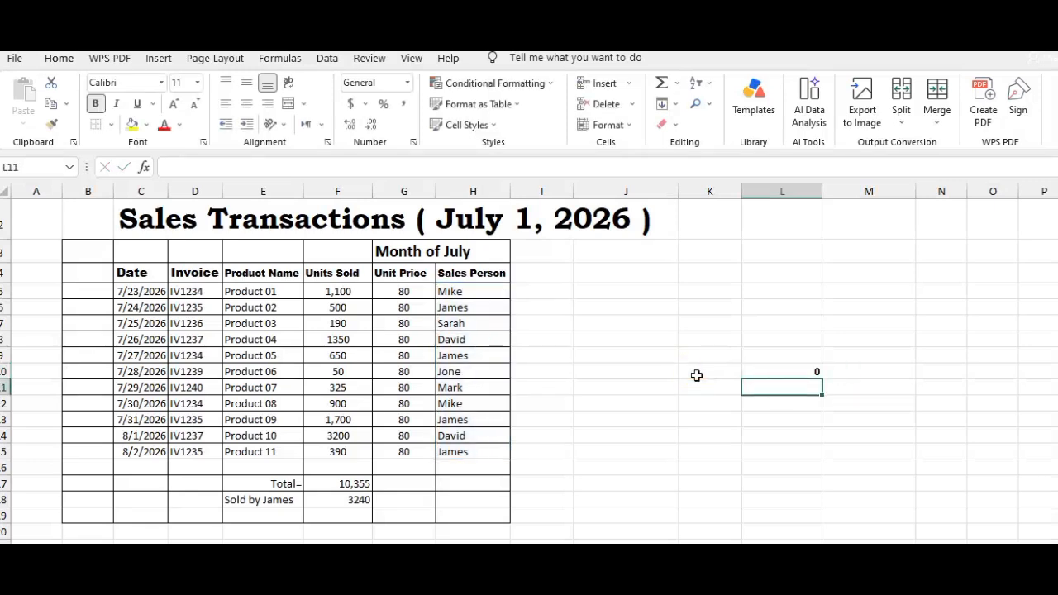
Enter the salesperson's first name in K10 as the criterion for the COUNTIF formula in L10
click(810, 370)
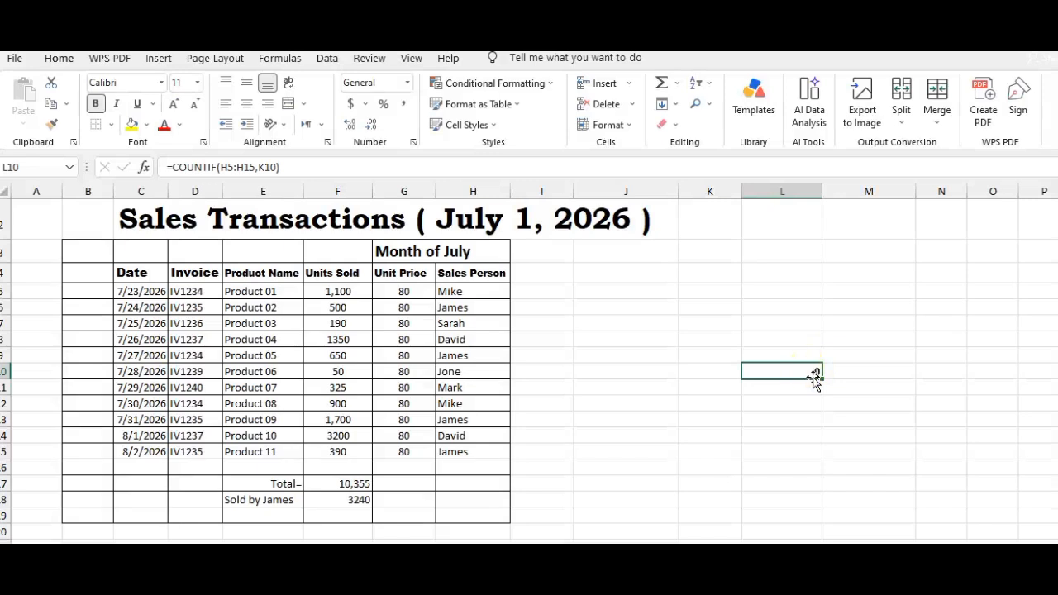
click(706, 375)
text(James)
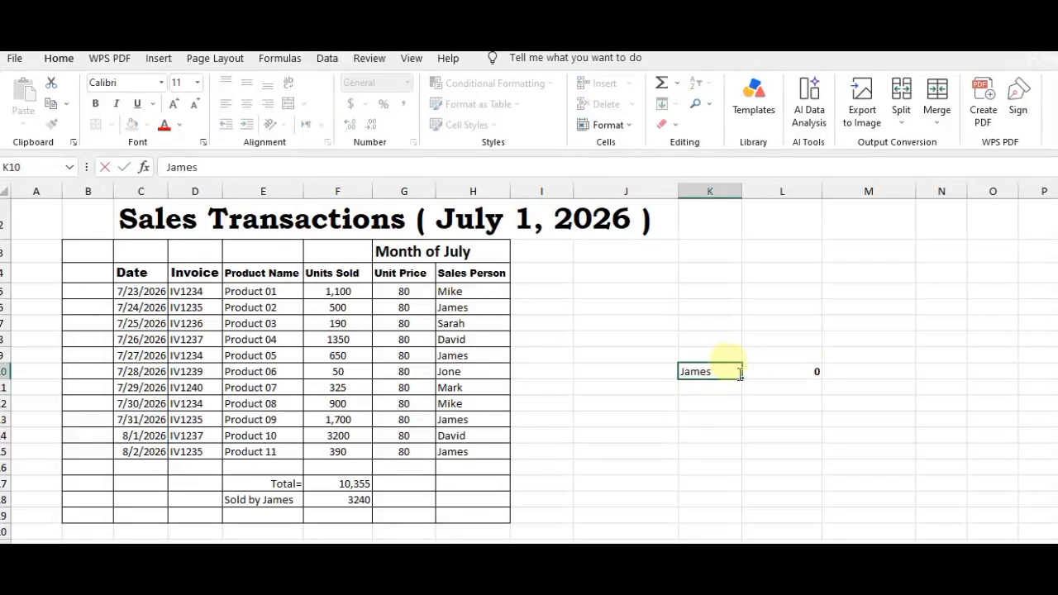
key(Return)
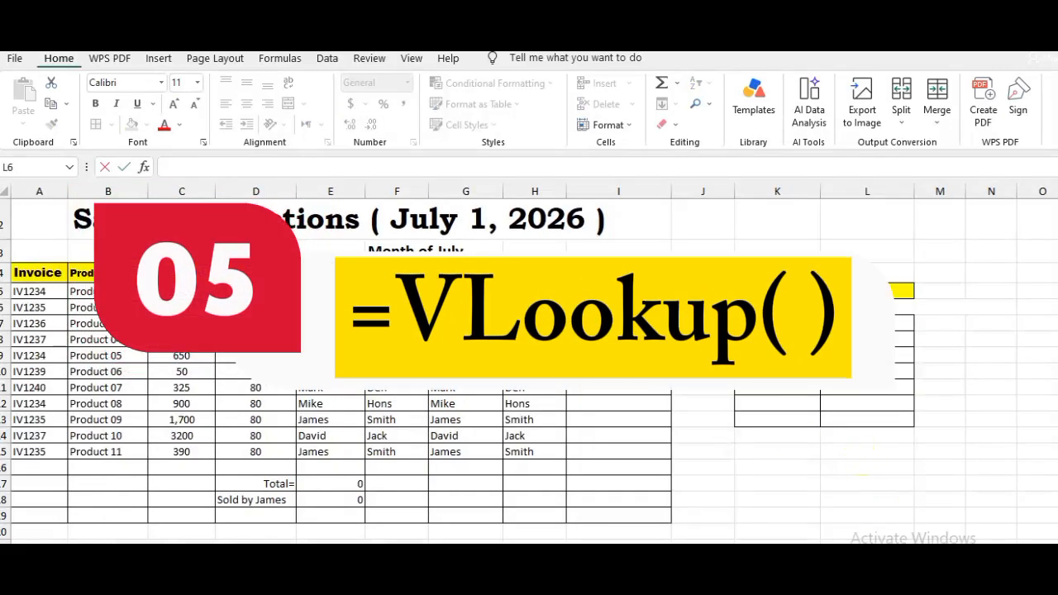
key(Escape)
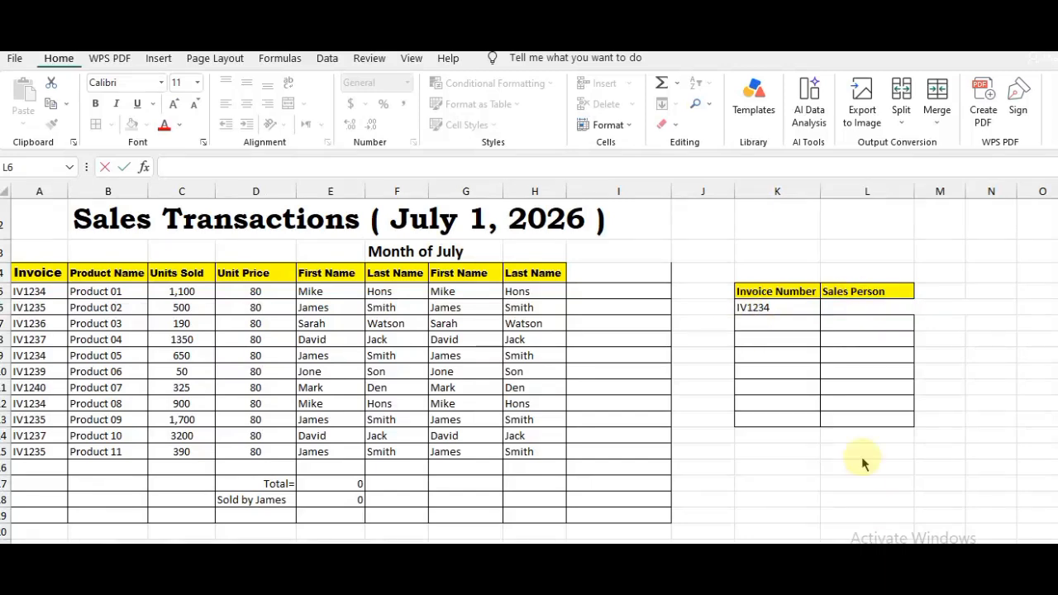
click(863, 306)
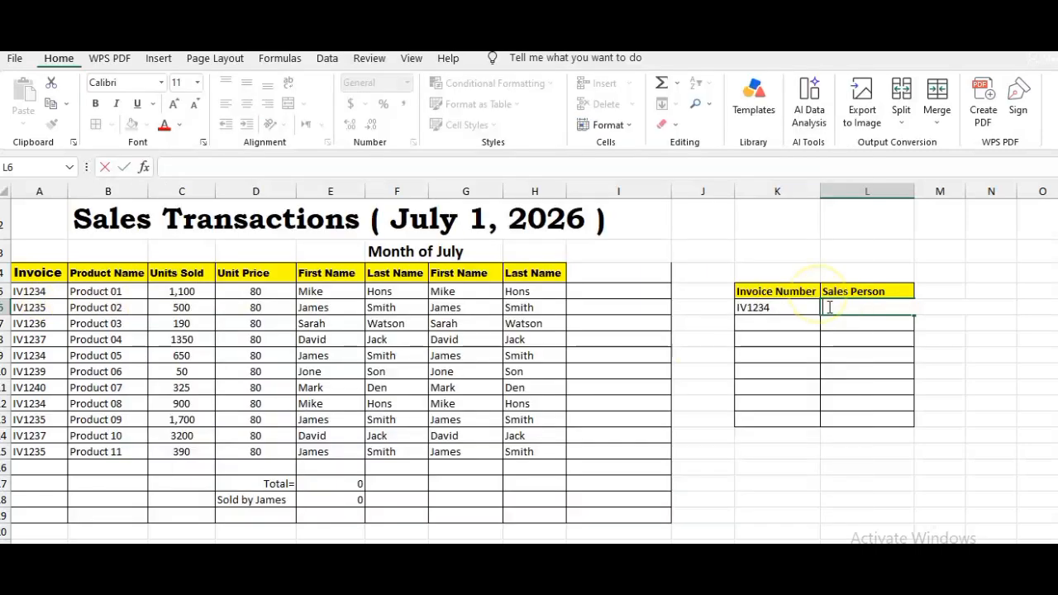
text(=)
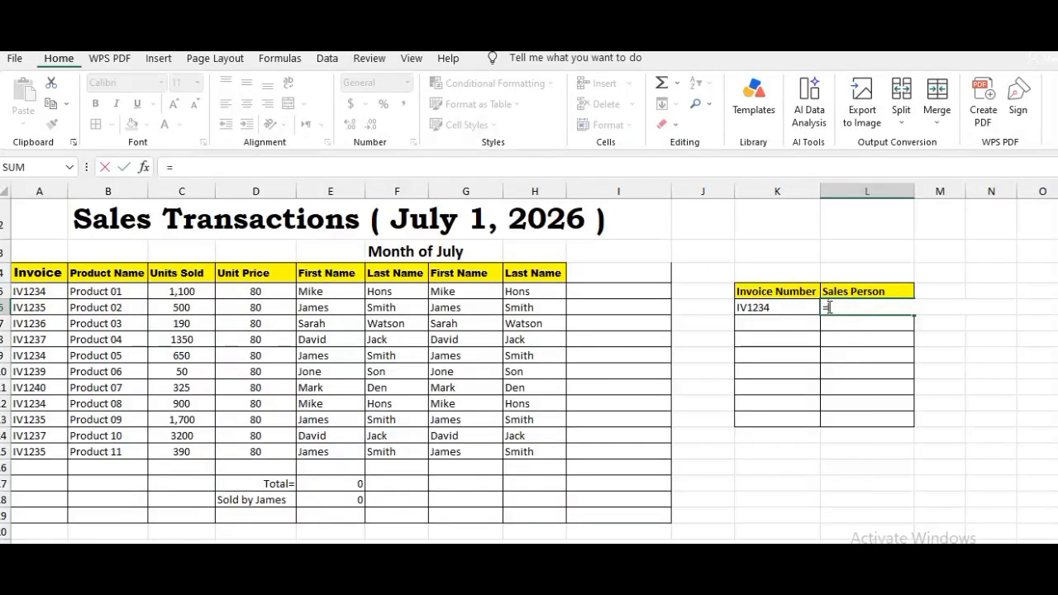
text(VLOOK)
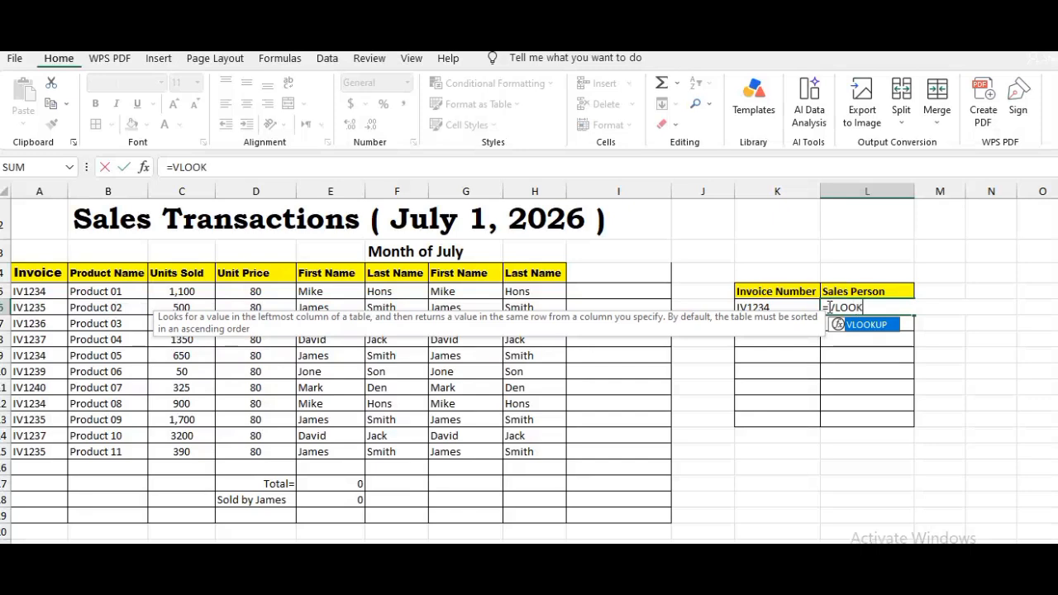
text(UP()
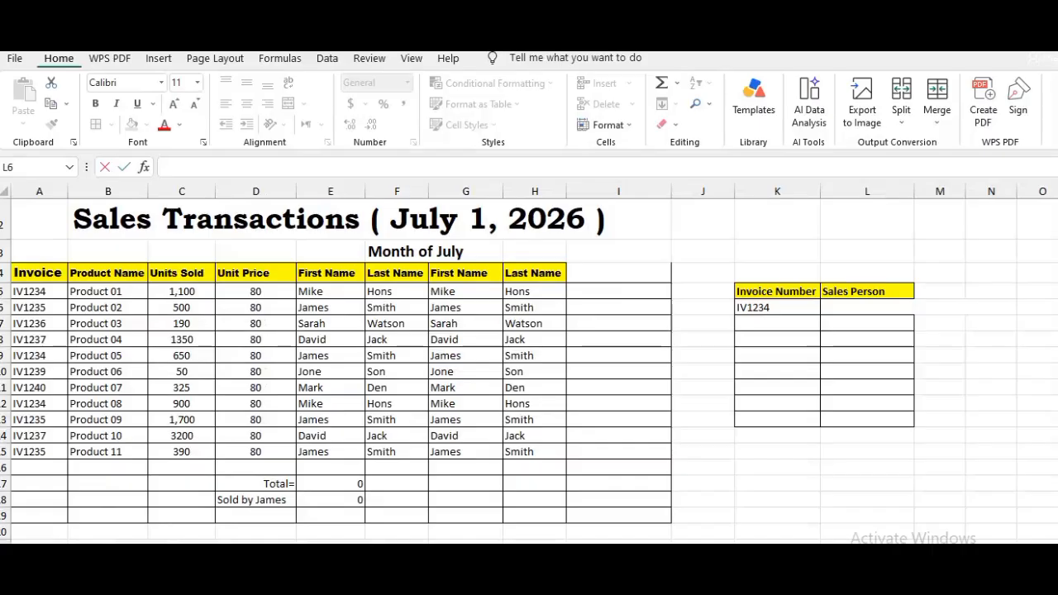
Start a VLOOKUP formula in L6 with K6 as the lookup value and the absolute range $A$4:$H$15 as the table array
click(863, 306)
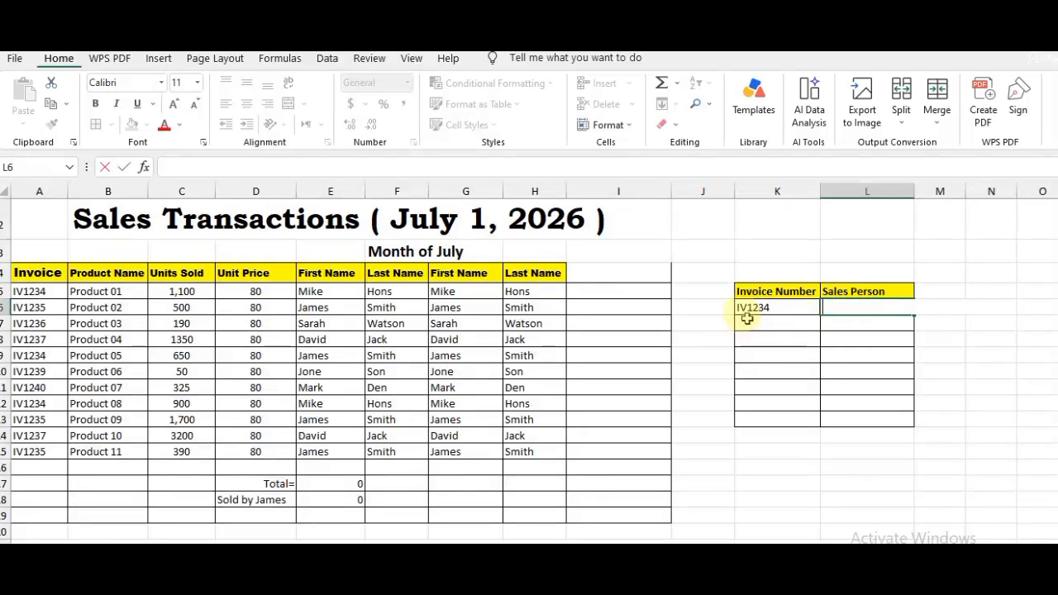
text(=VLOOKUP()
click(743, 308)
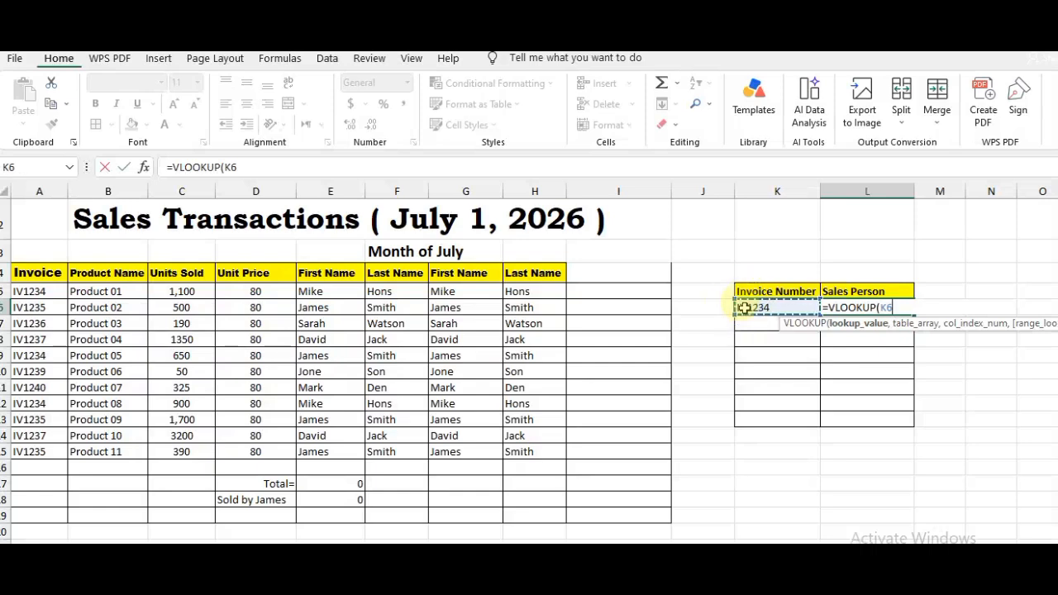
text(,)
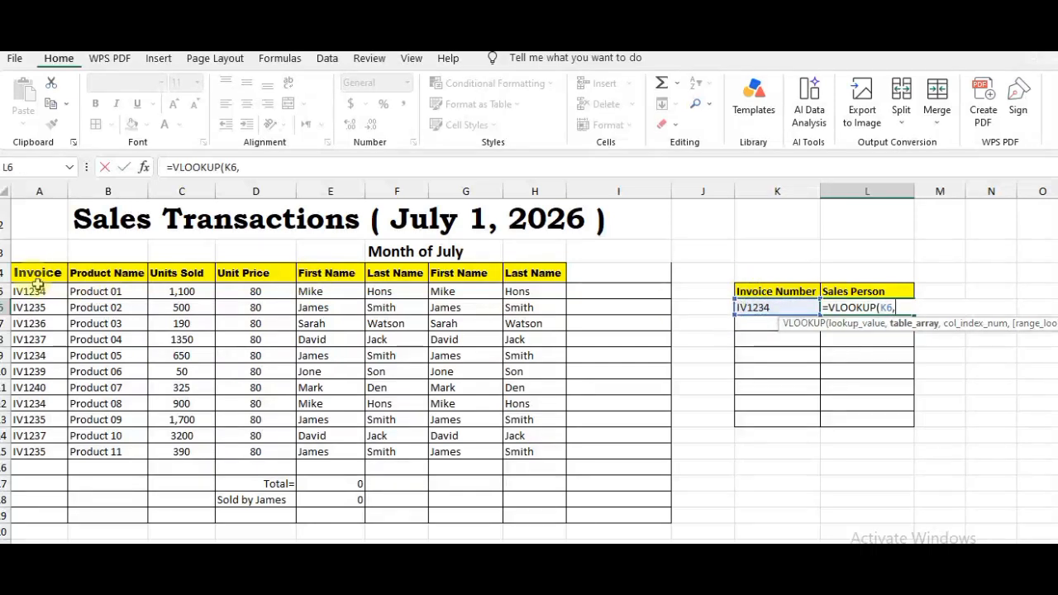
drag(25, 272, 516, 447)
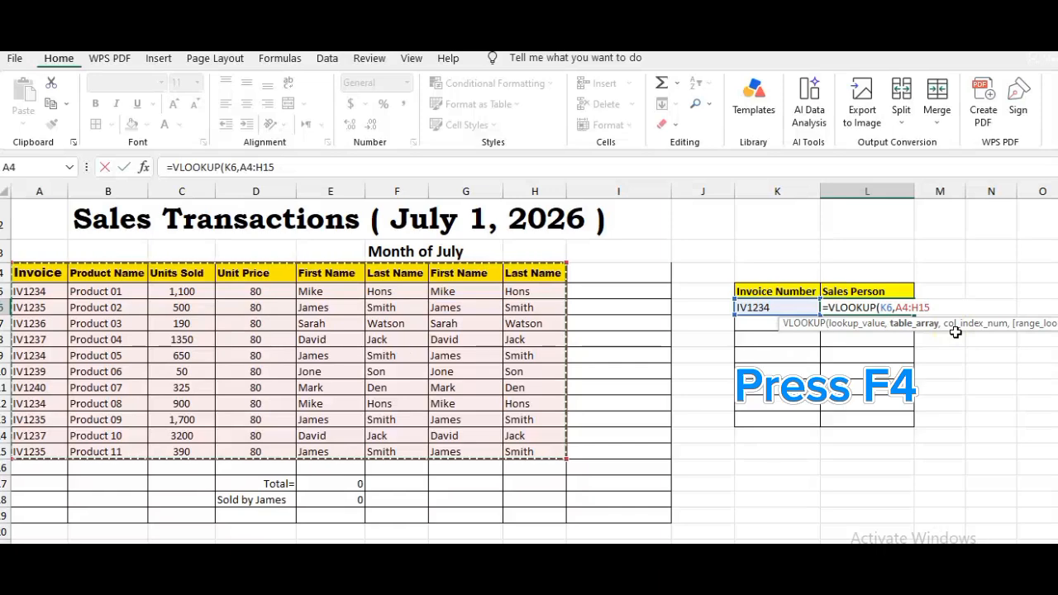
key(F4)
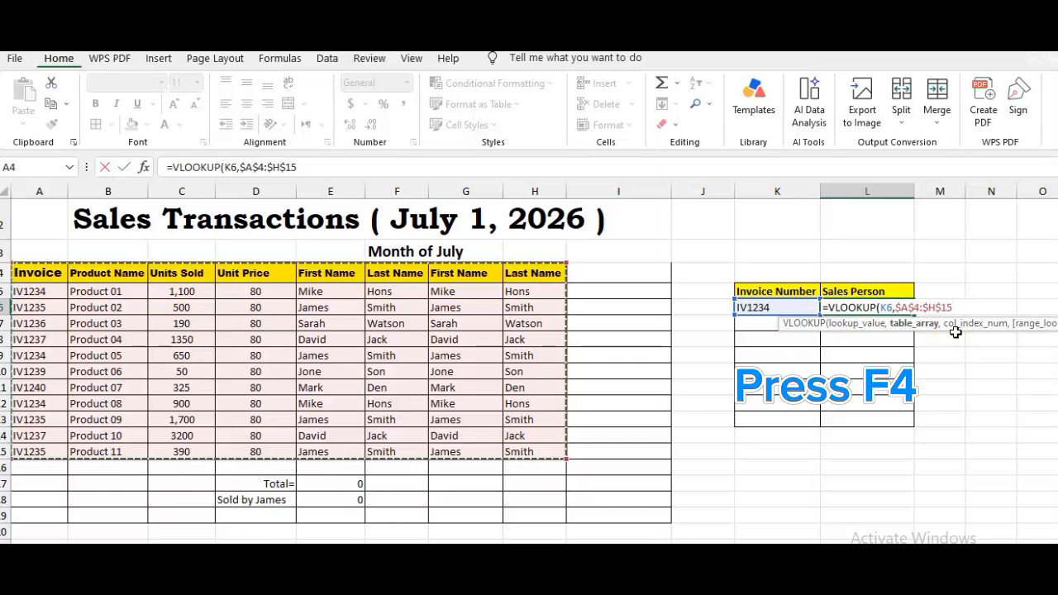
Complete the VLOOKUP with column index 5 and an empty range-lookup argument for an exact match, and fill it down to L10
text(,)
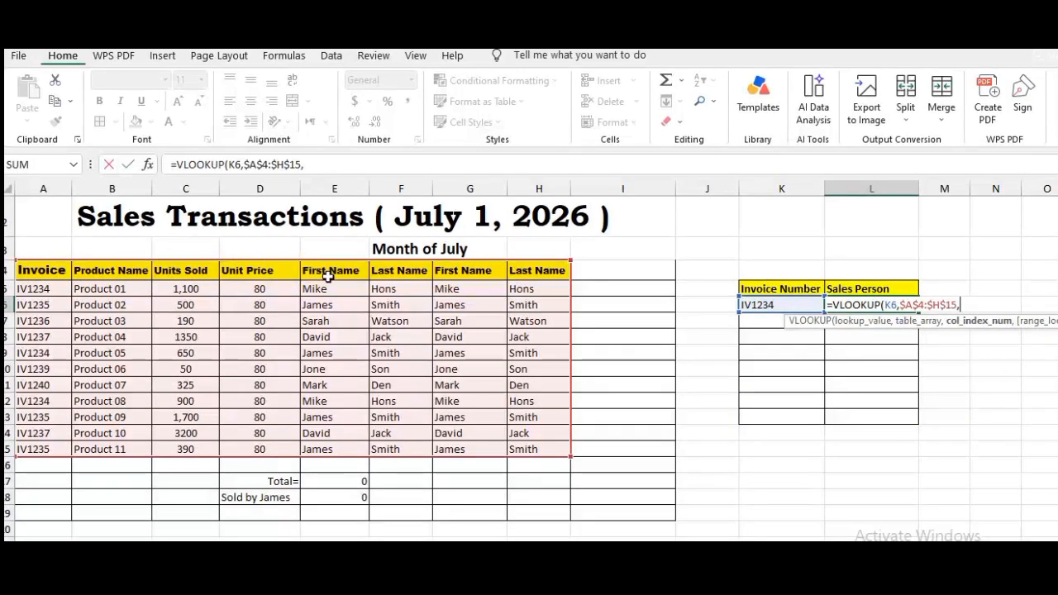
text(5)
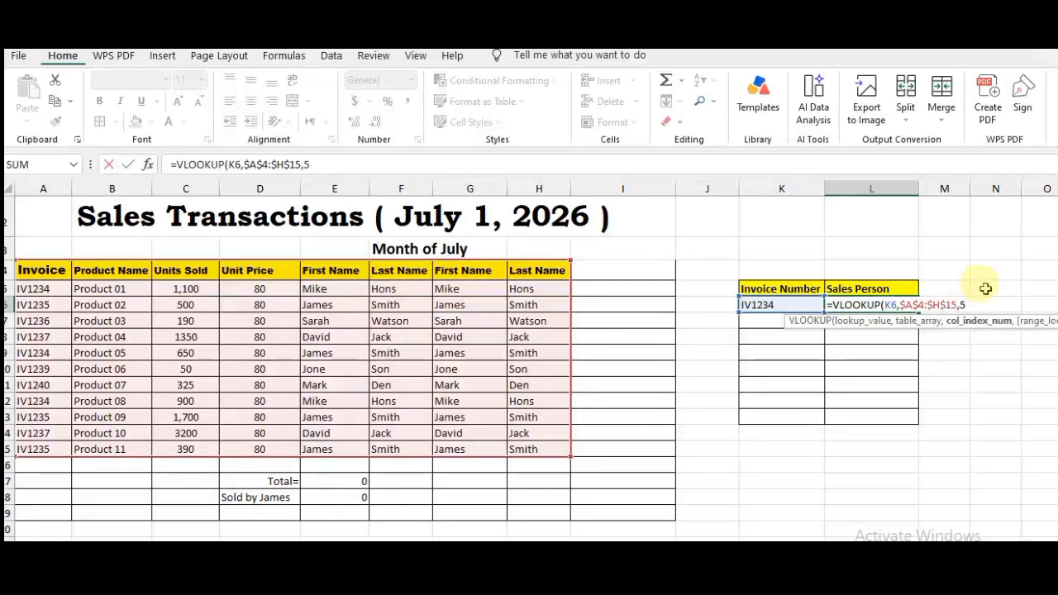
text(,)
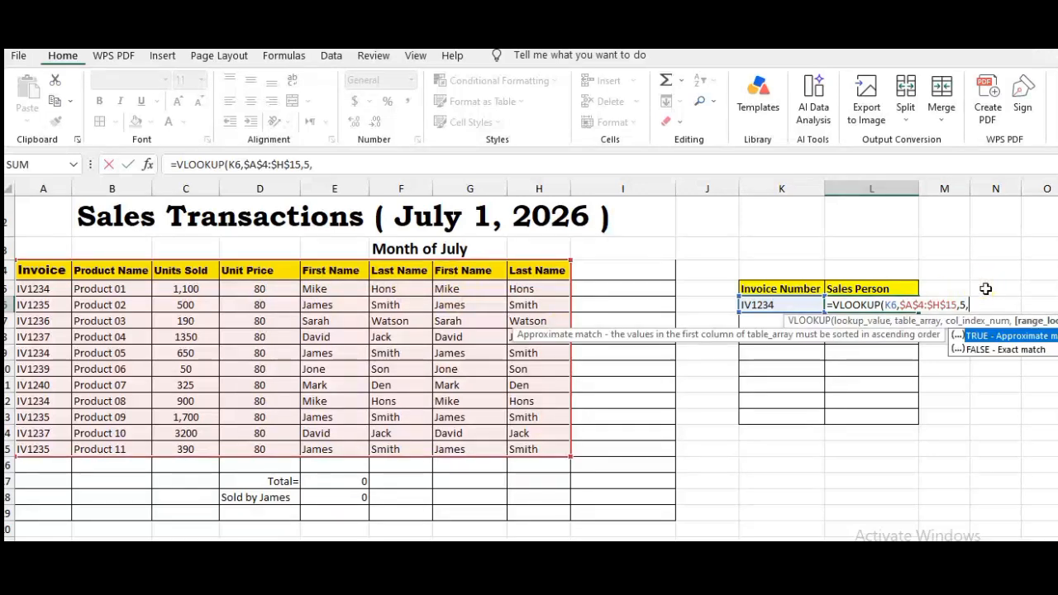
click(1007, 351)
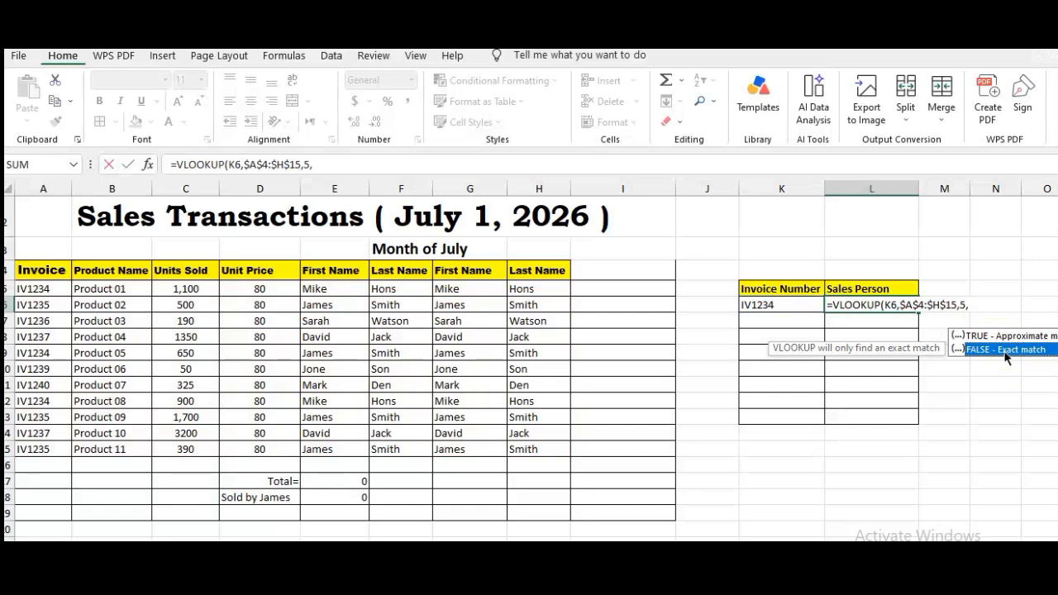
double_click(1007, 350)
key(Return)
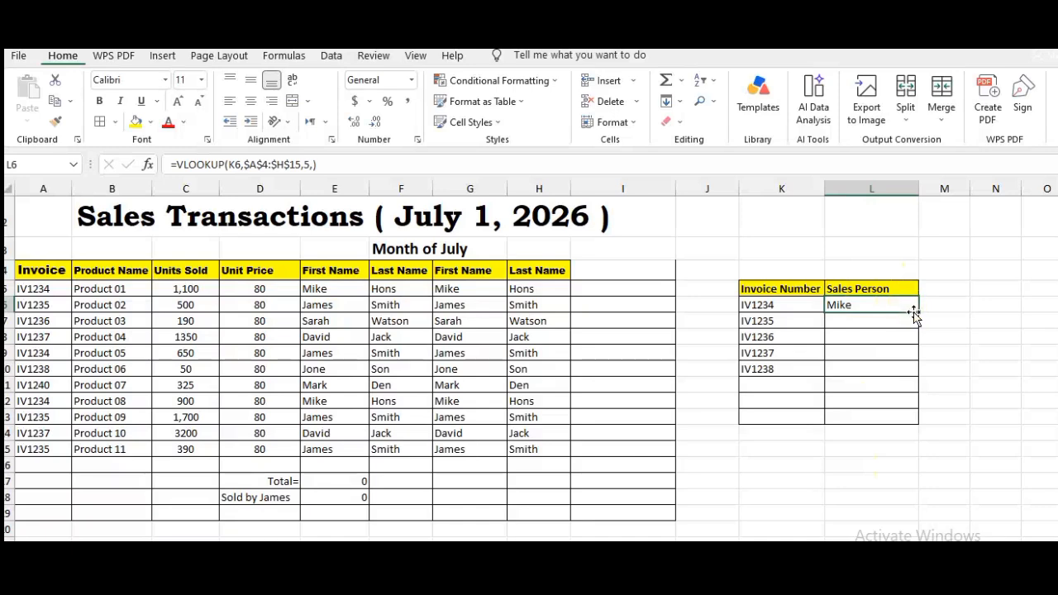
drag(914, 314, 913, 376)
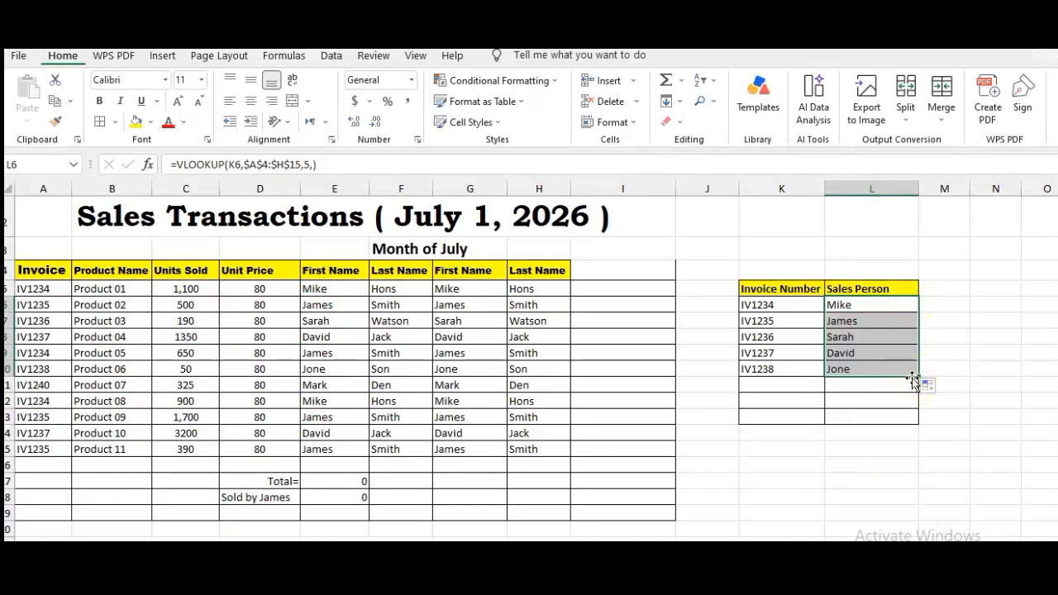